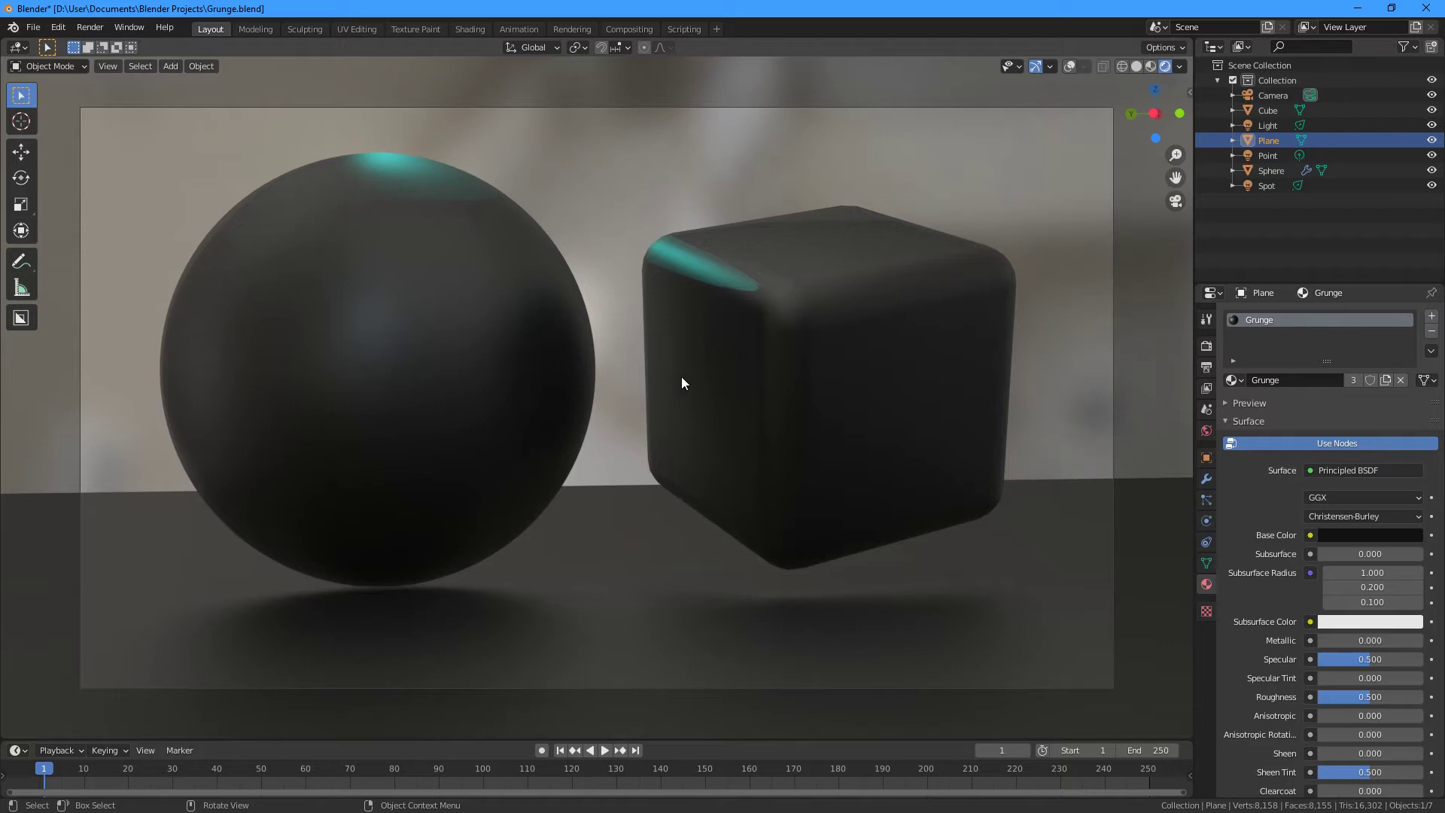
- Search the add-ons list in Preferences for 'node', then close Preferences
click(57, 28)
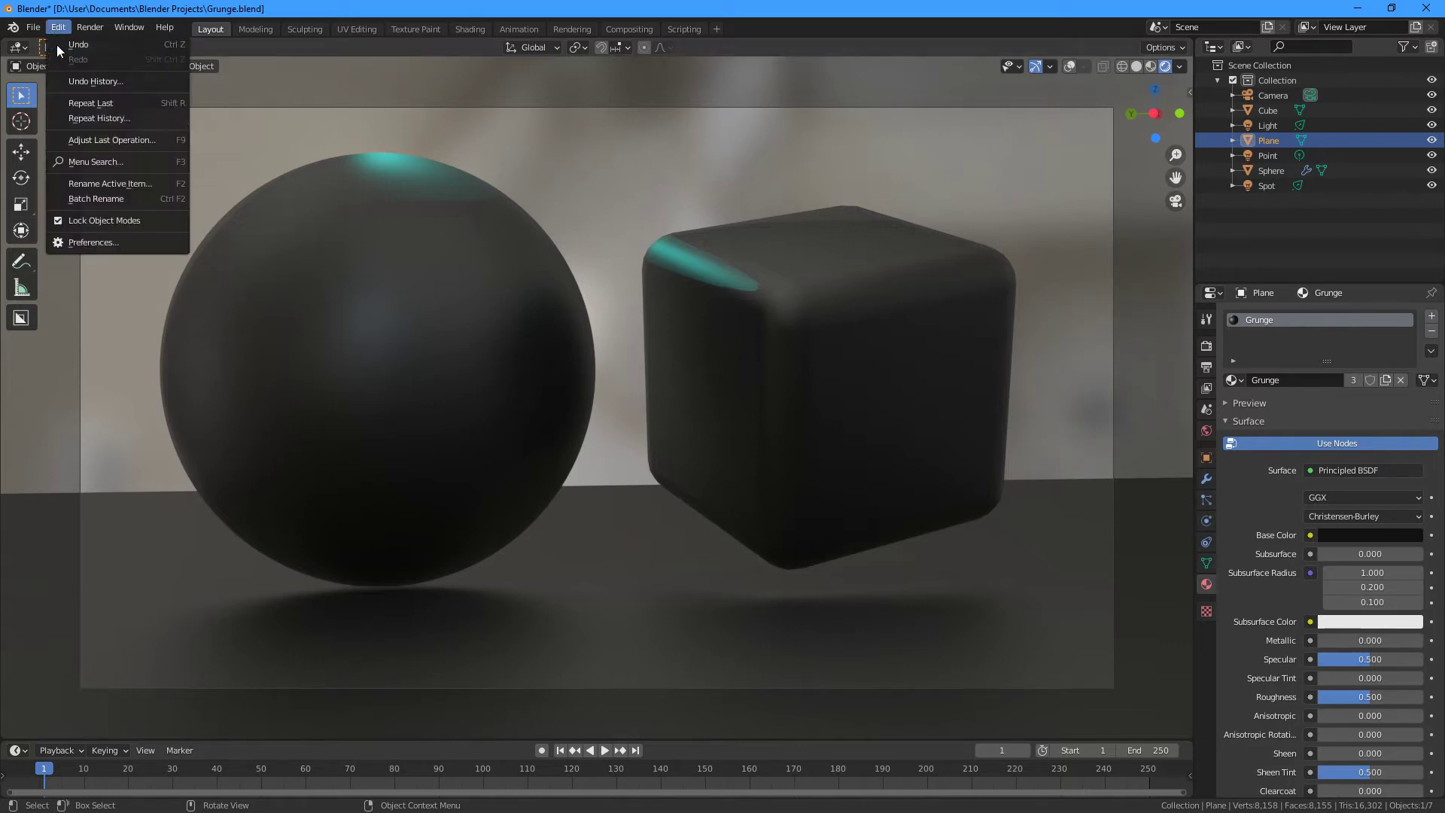
click(130, 243)
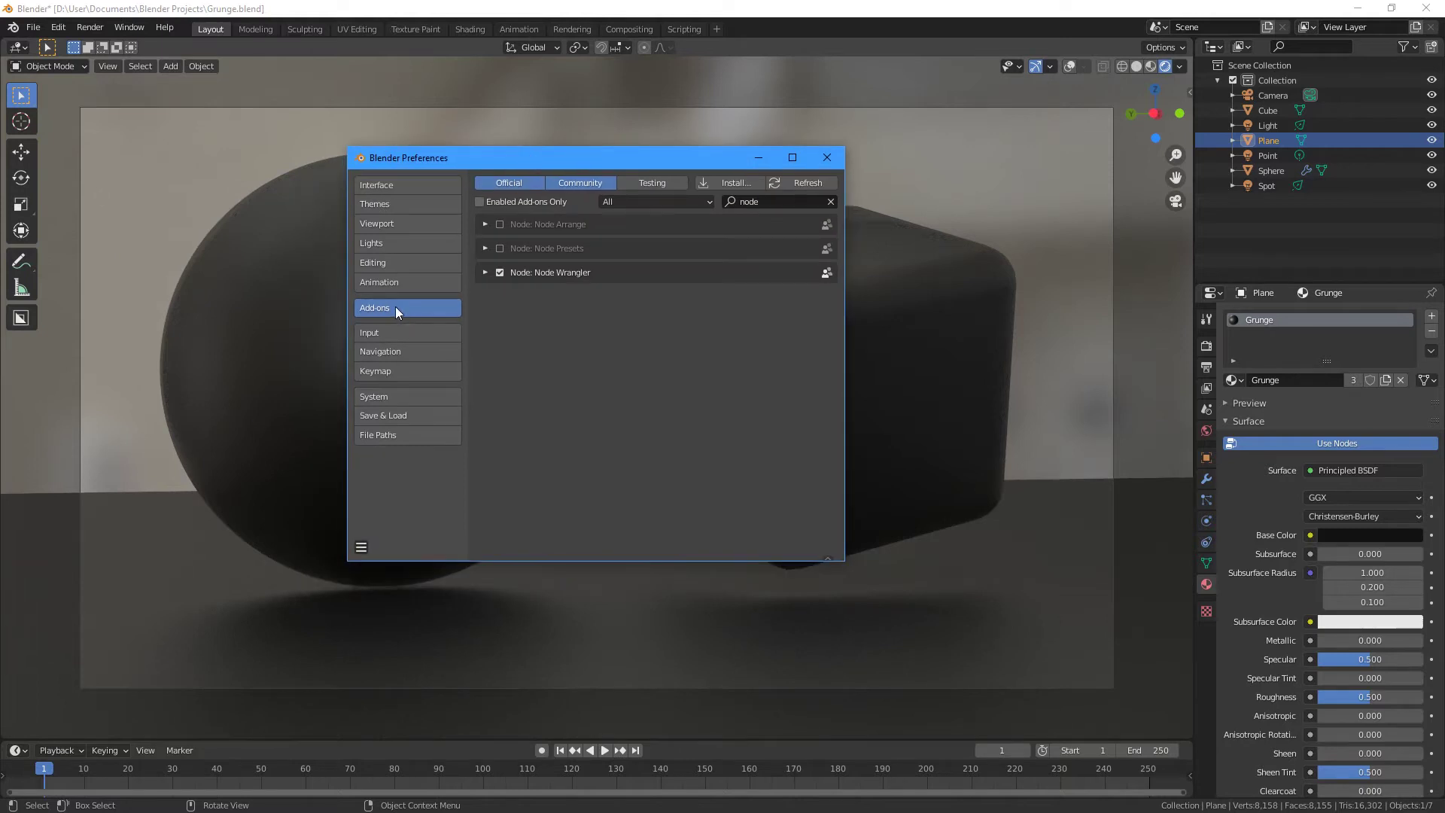
click(830, 201)
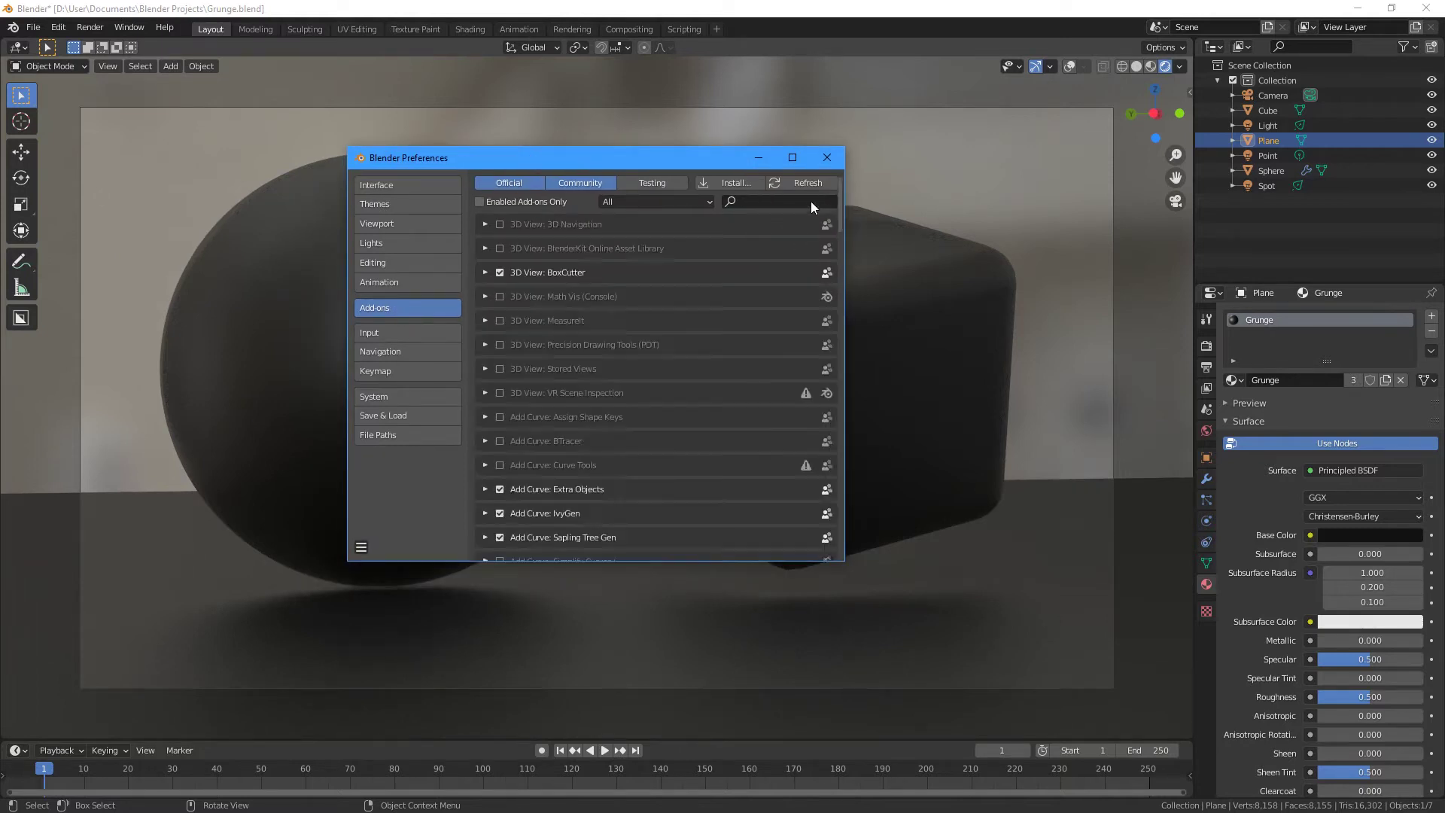
click(806, 200)
text(node)
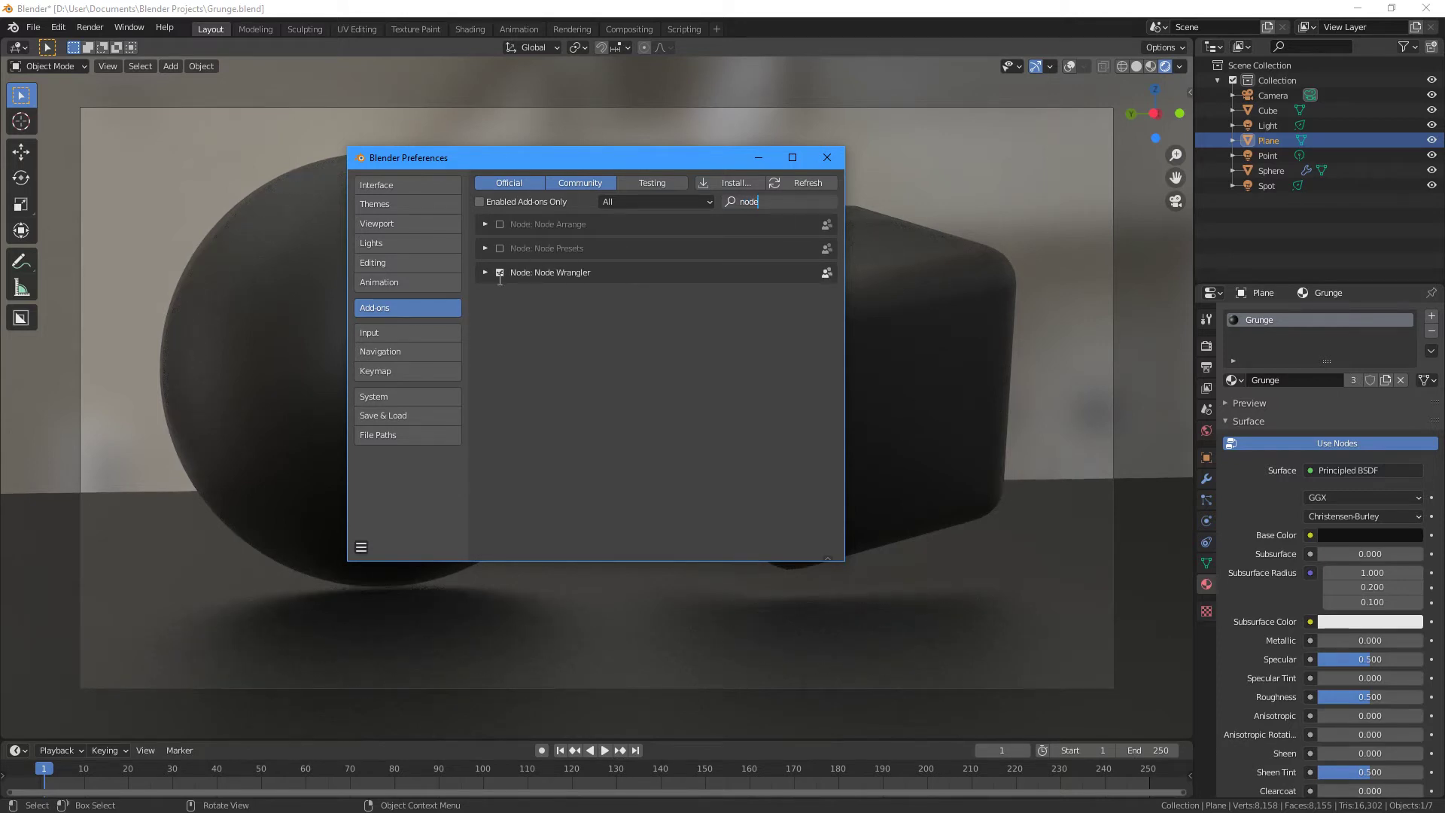
click(826, 157)
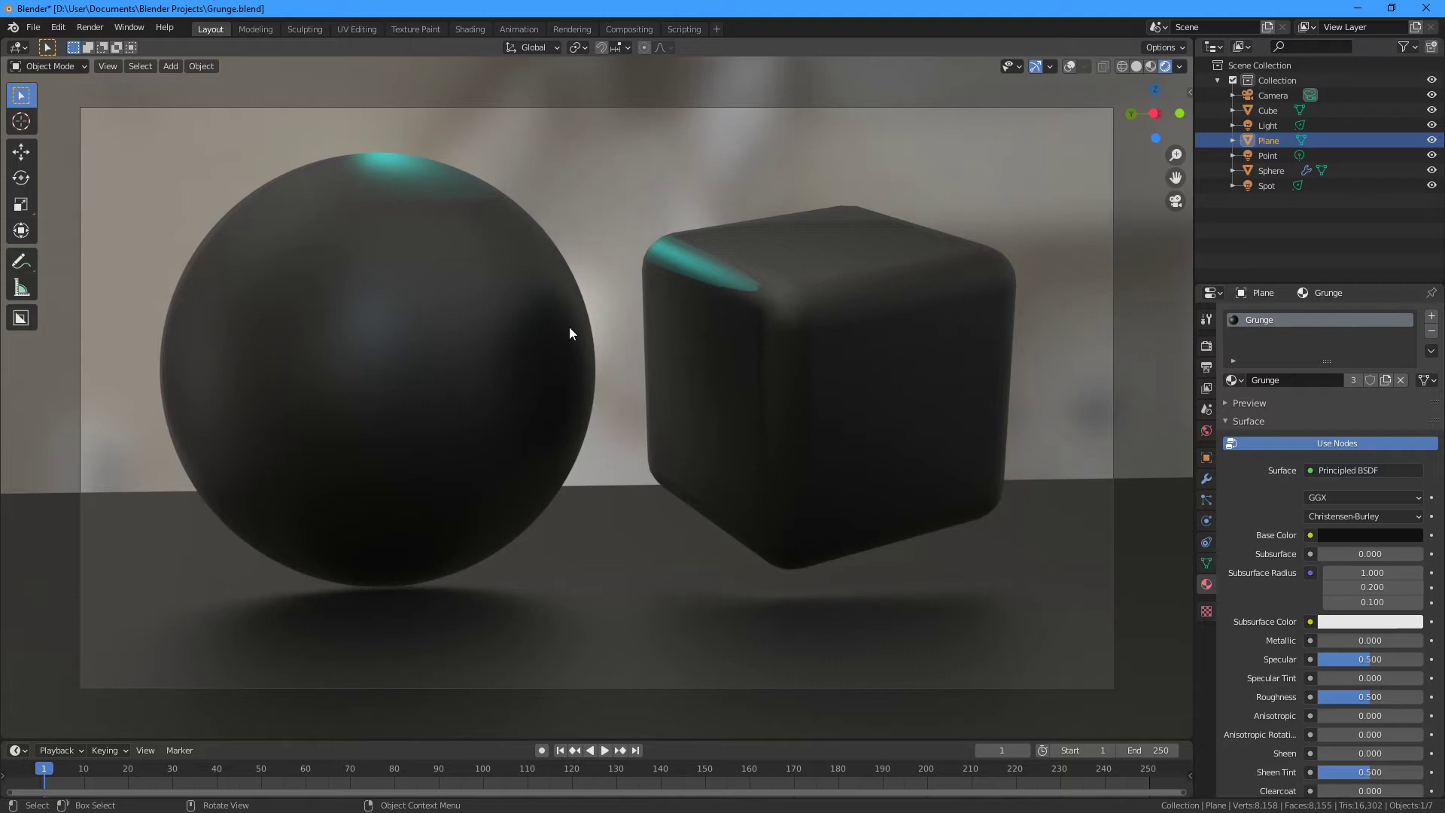
- Enable Screen Space Reflections in the Eevee render properties
click(1207, 347)
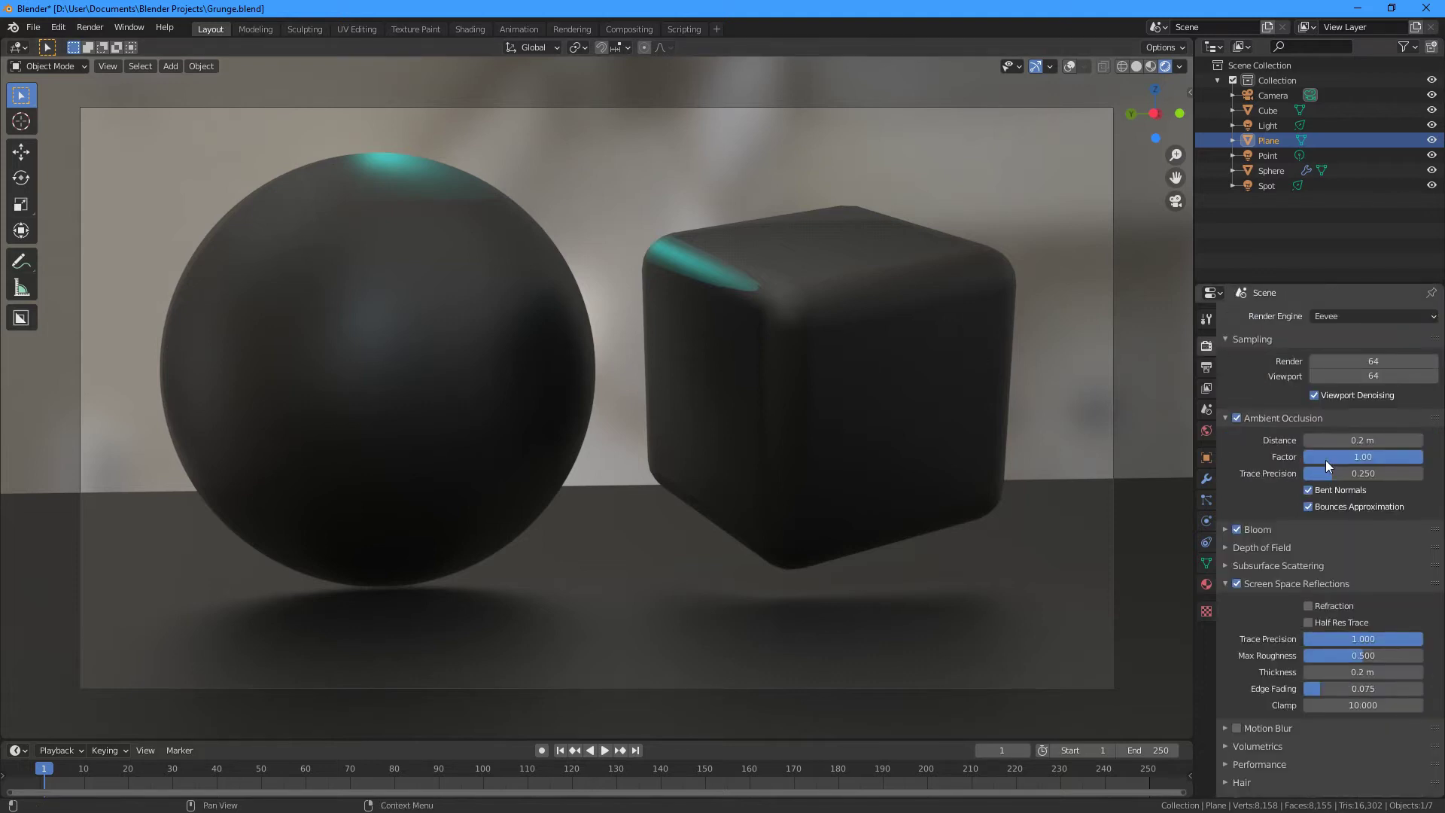
click(1236, 418)
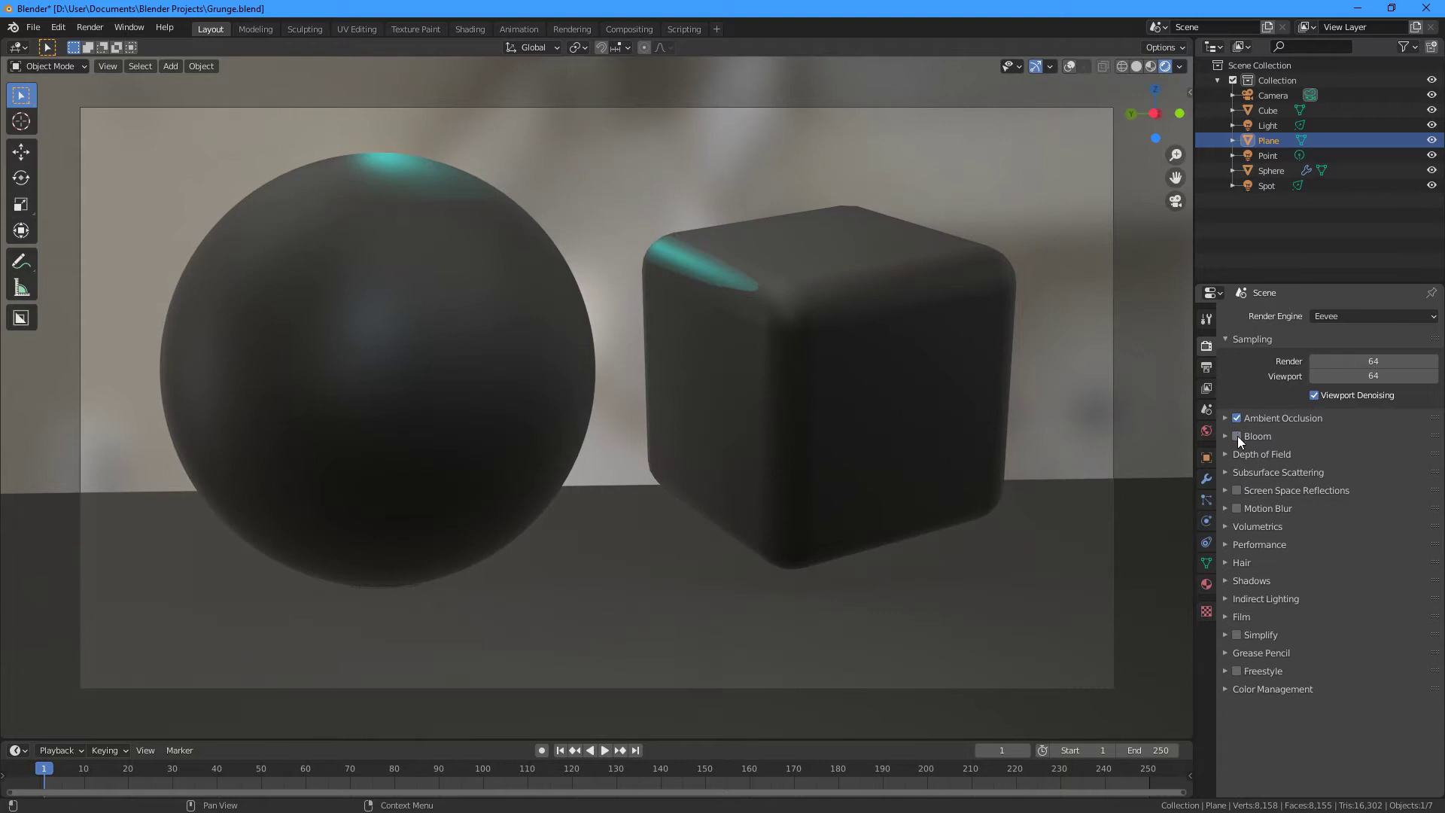
click(1237, 490)
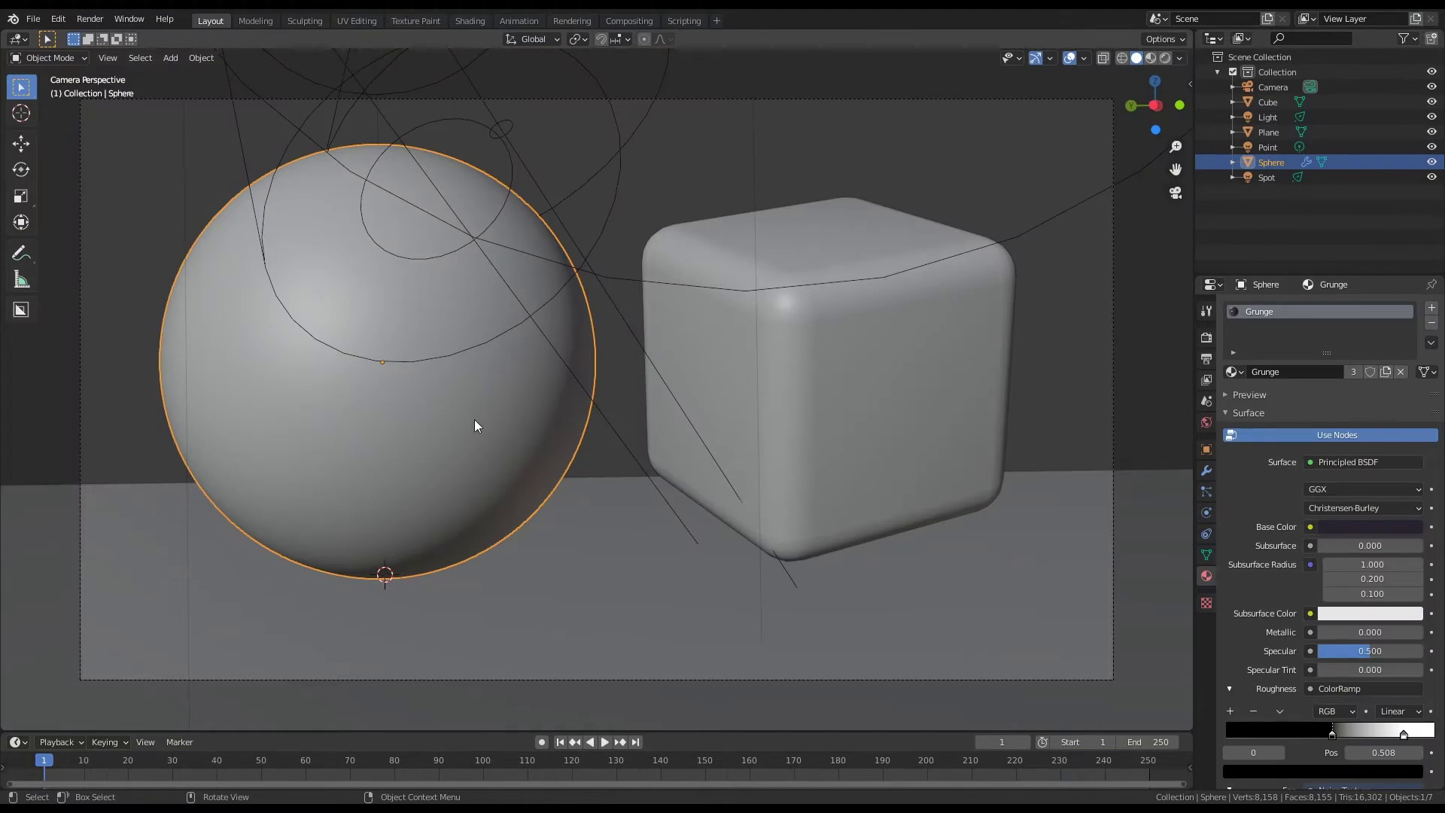
- UV unwrap the sphere's faces in Edit Mode and return to Object Mode
key(Tab)
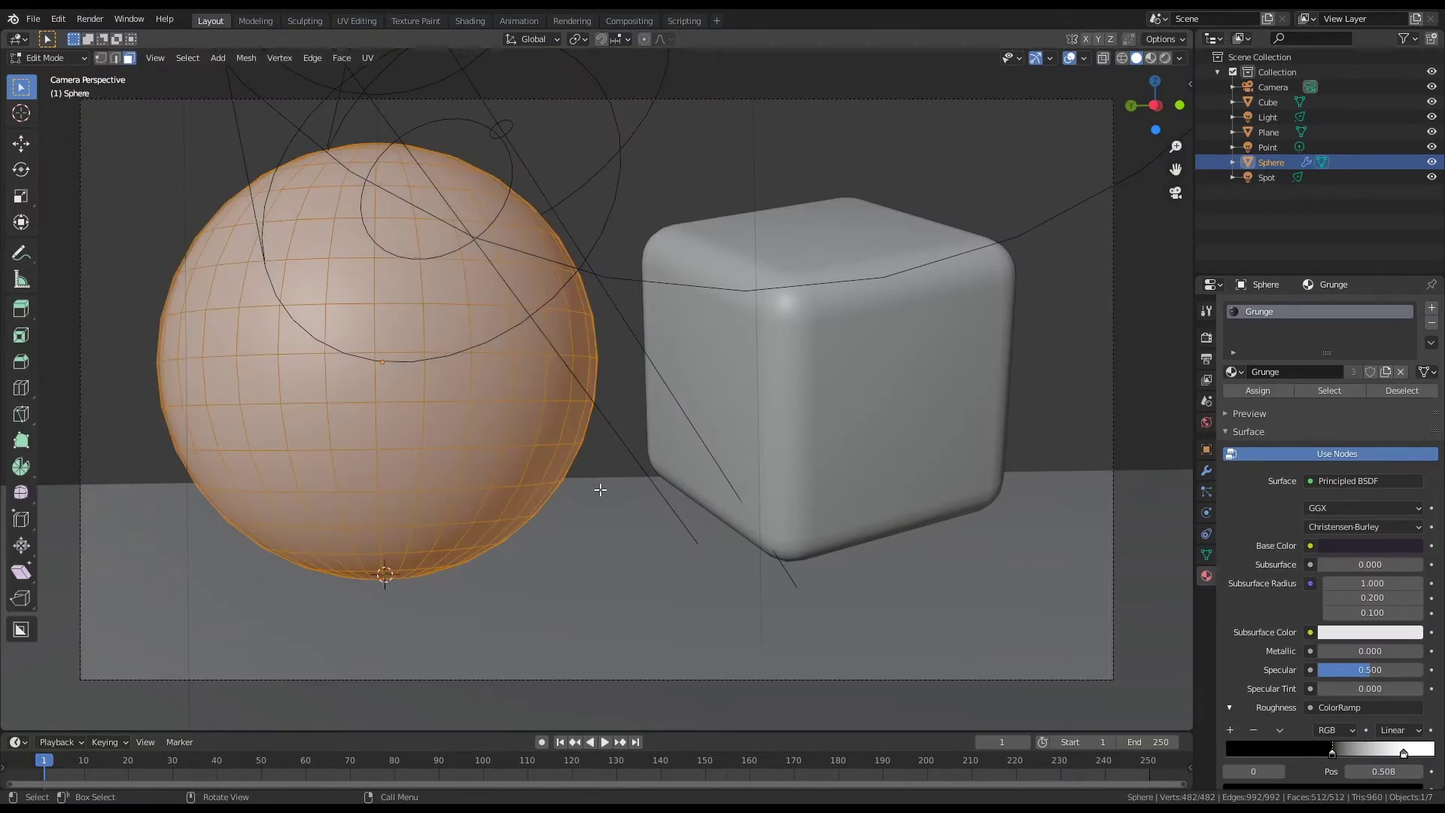
right_click(394, 385)
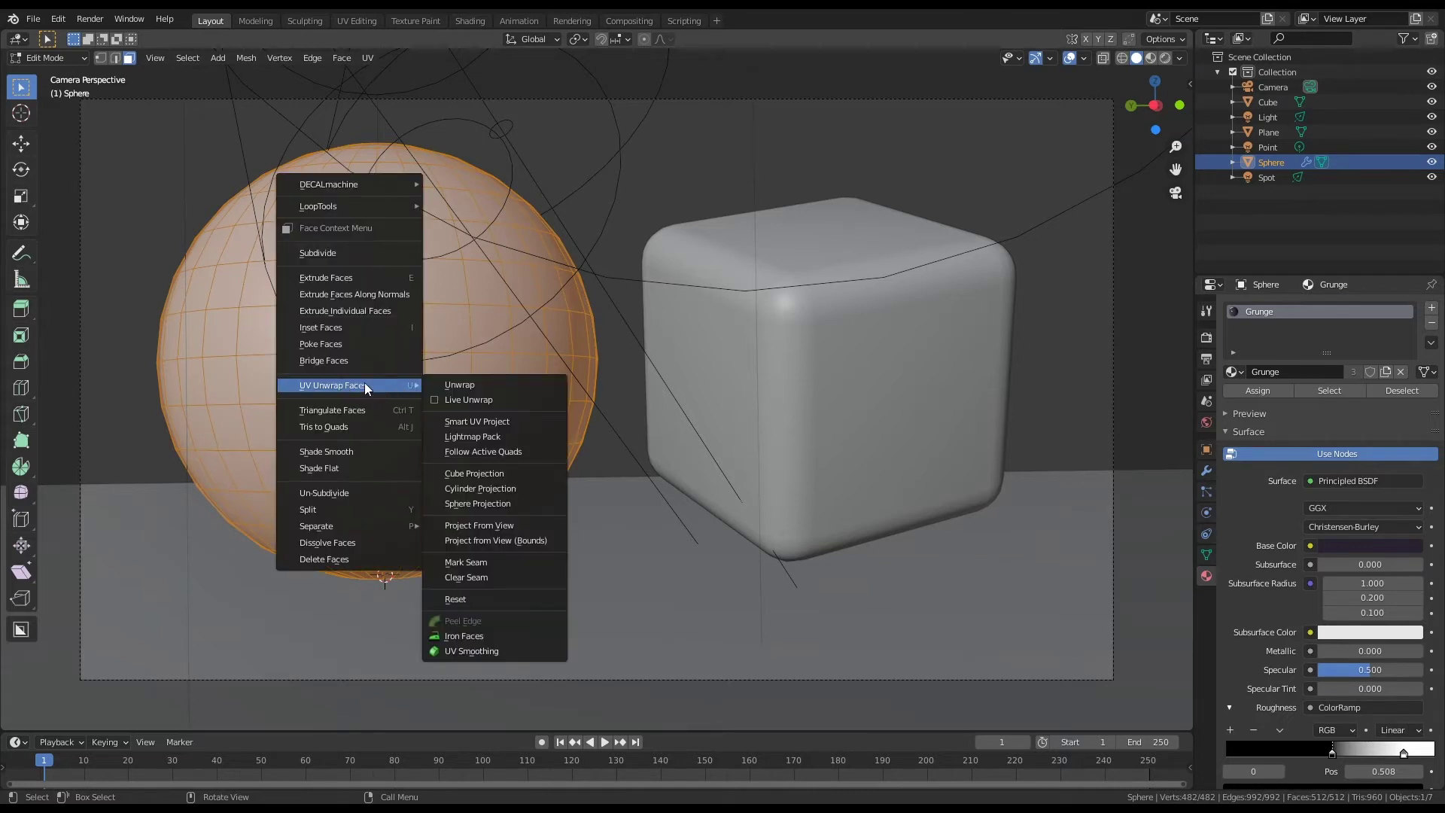
click(448, 384)
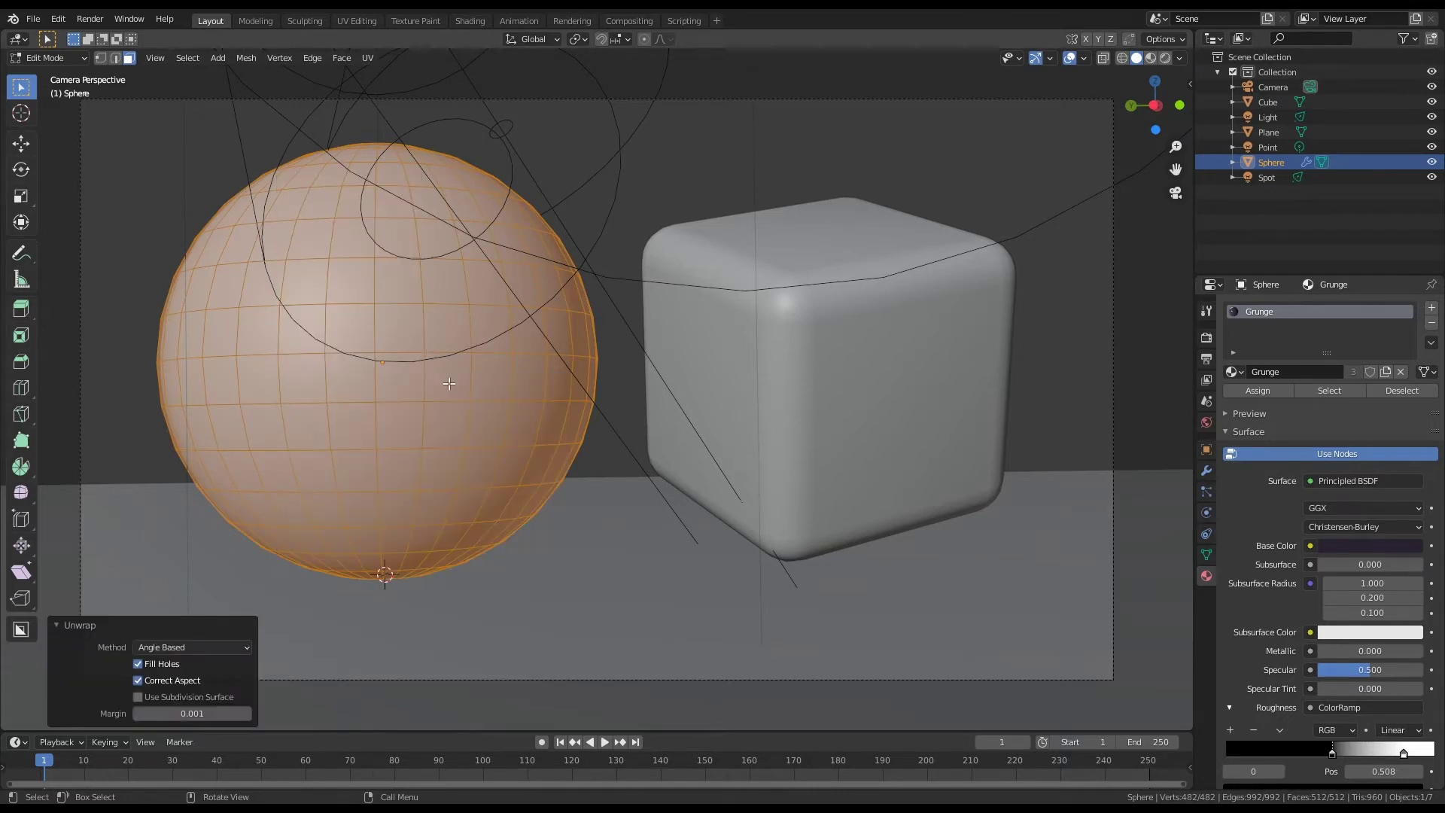
key(Tab)
- Select the cube and UV unwrap its faces in Edit Mode
click(755, 339)
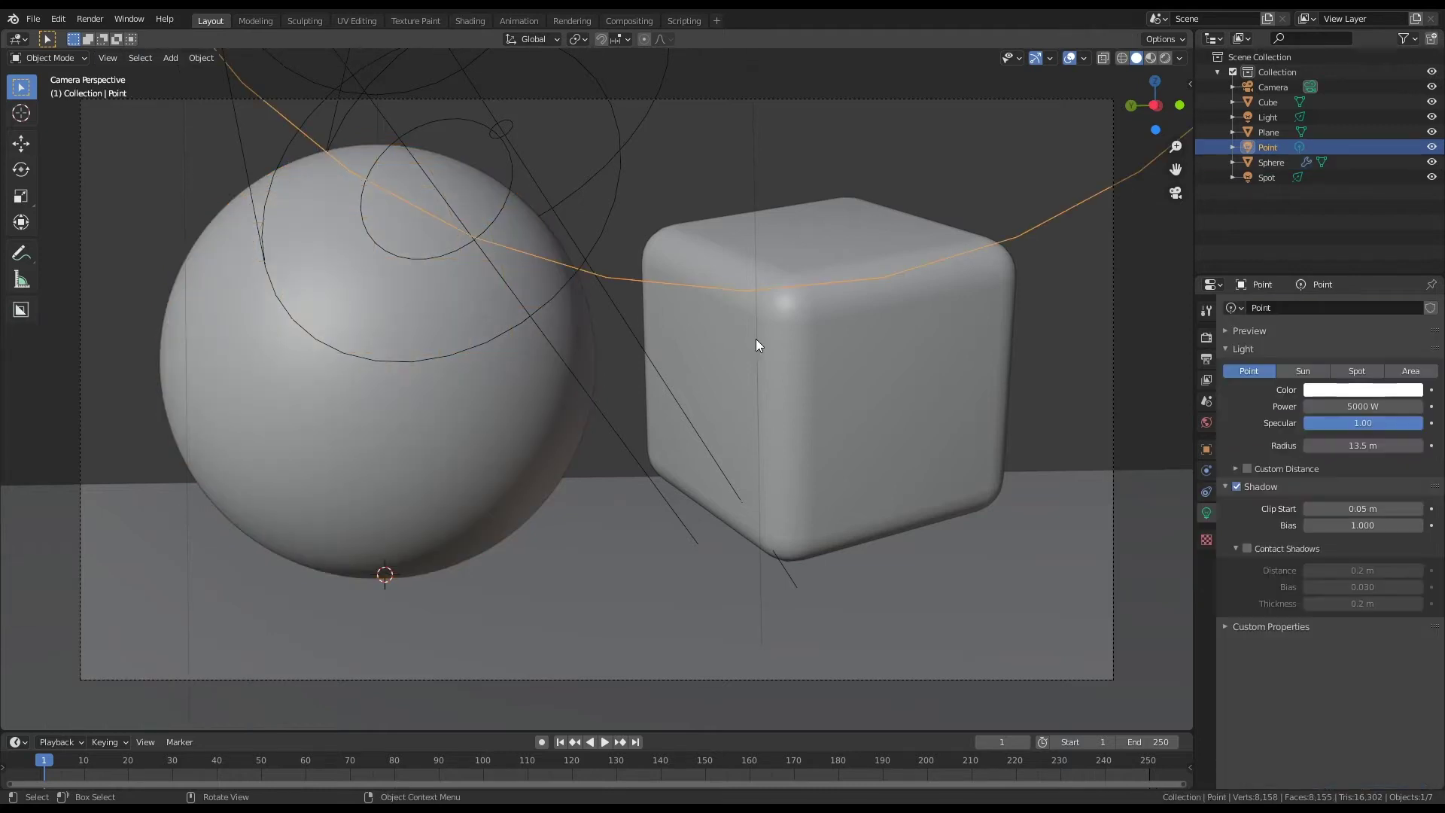
click(783, 395)
key(Tab)
right_click(810, 413)
mouse_move(858, 425)
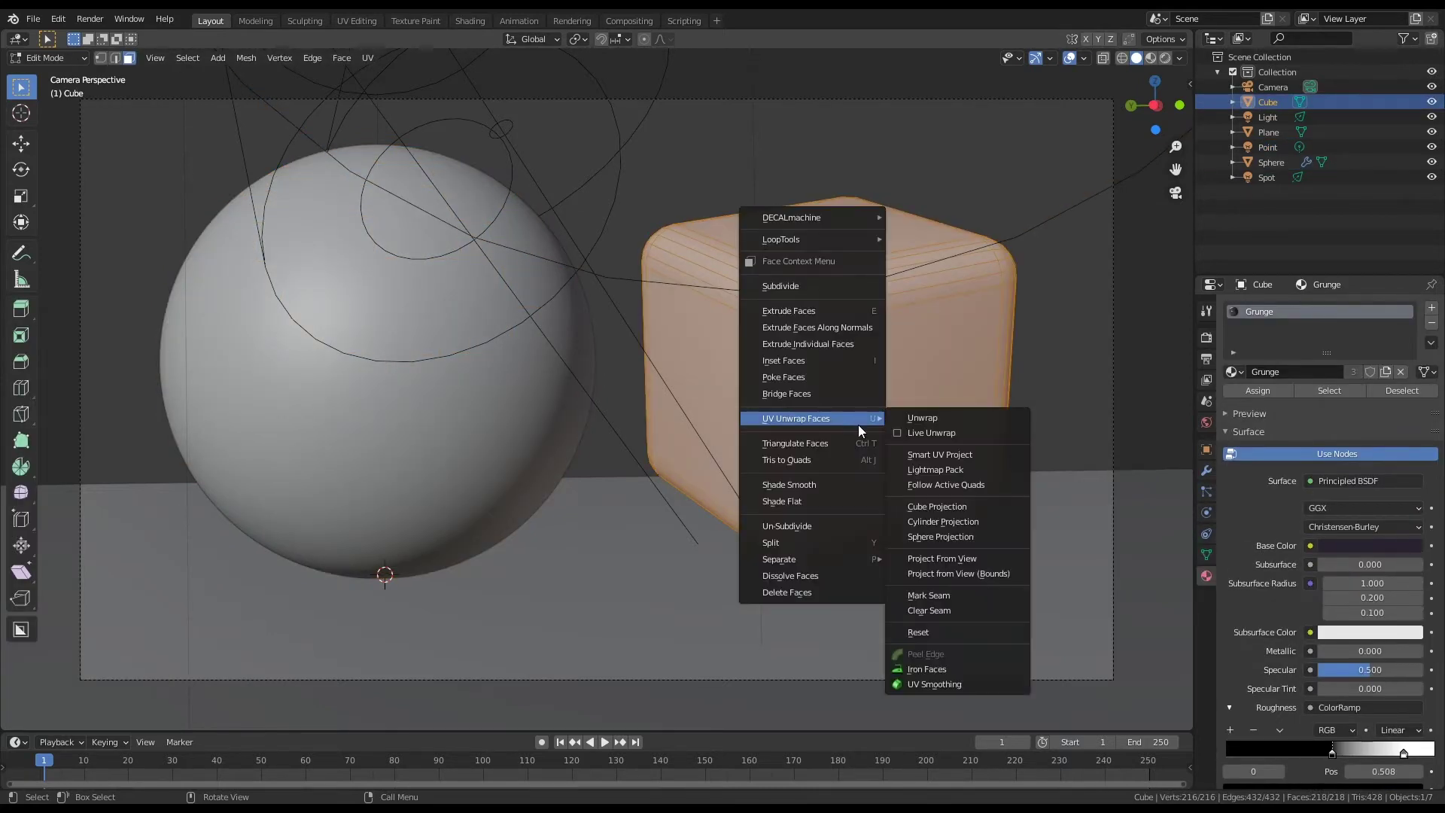
click(952, 415)
key(Tab)
- Select the floor plane, UV unwrap its faces, and return to Object Mode
click(653, 558)
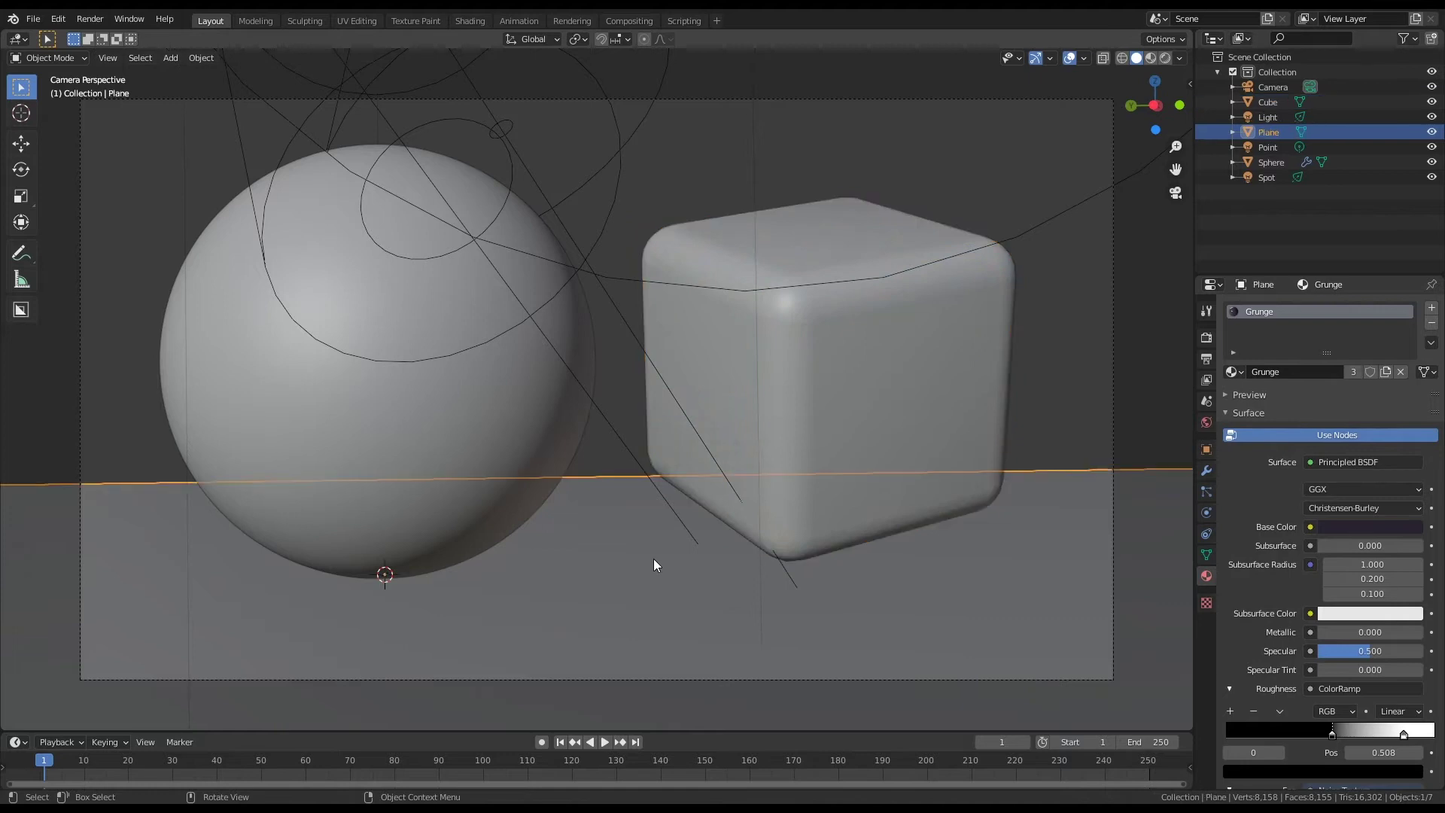
key(Tab)
right_click(655, 557)
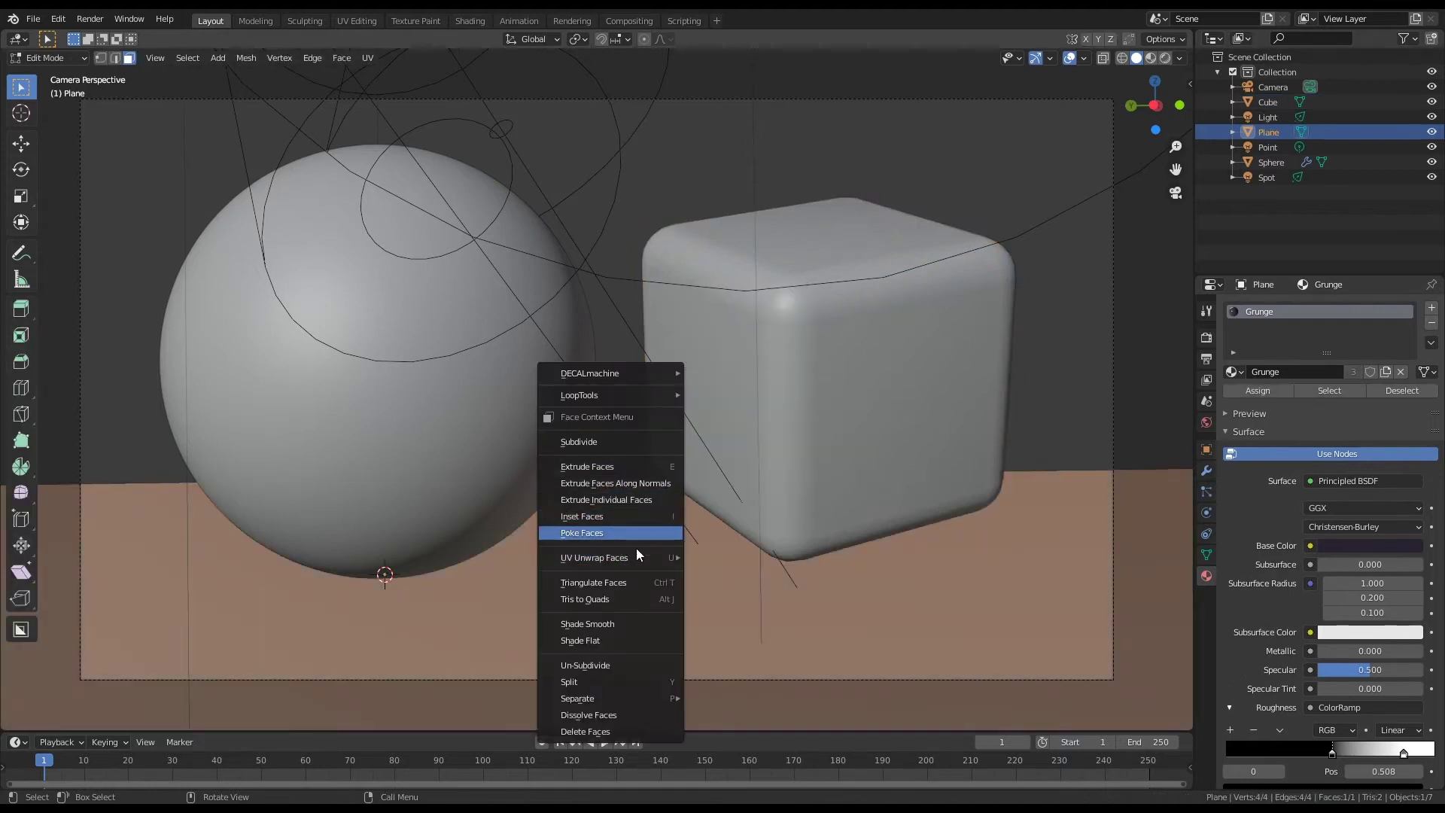
mouse_move(642, 559)
click(750, 291)
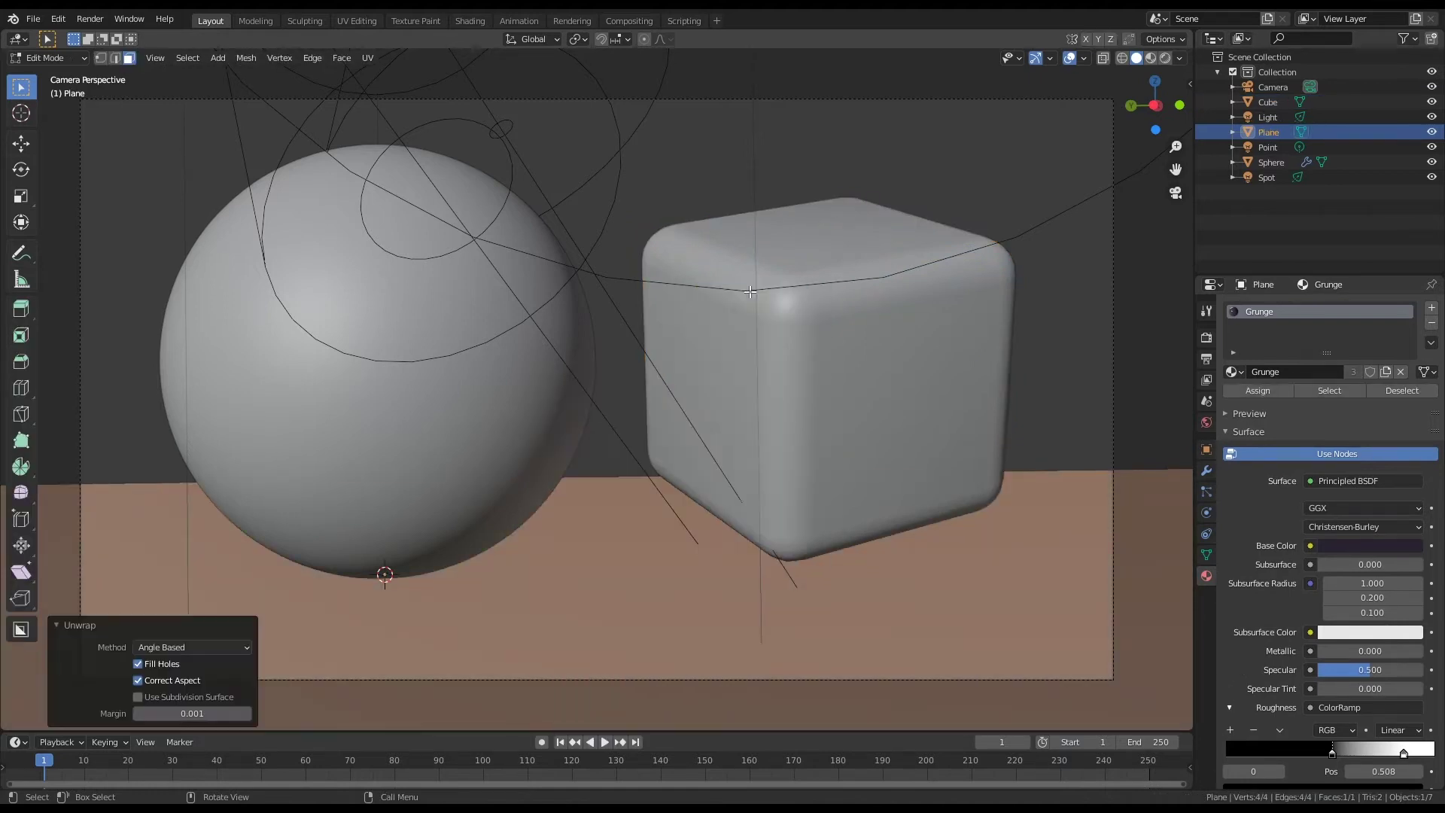
key(Tab)
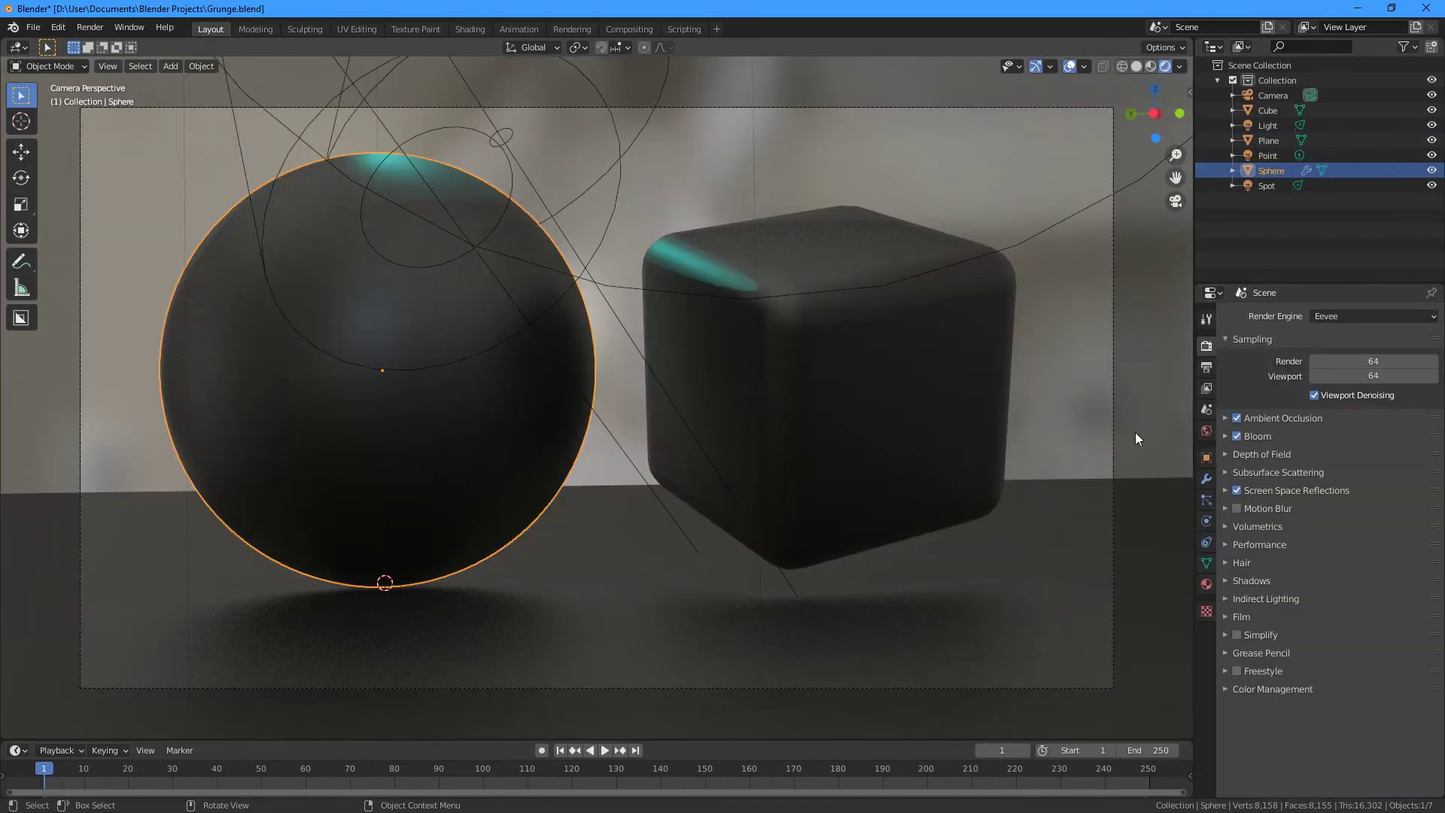
- Check the Grunge Base Color, click through cube, plane and sphere, then hide viewport overlays
click(1207, 584)
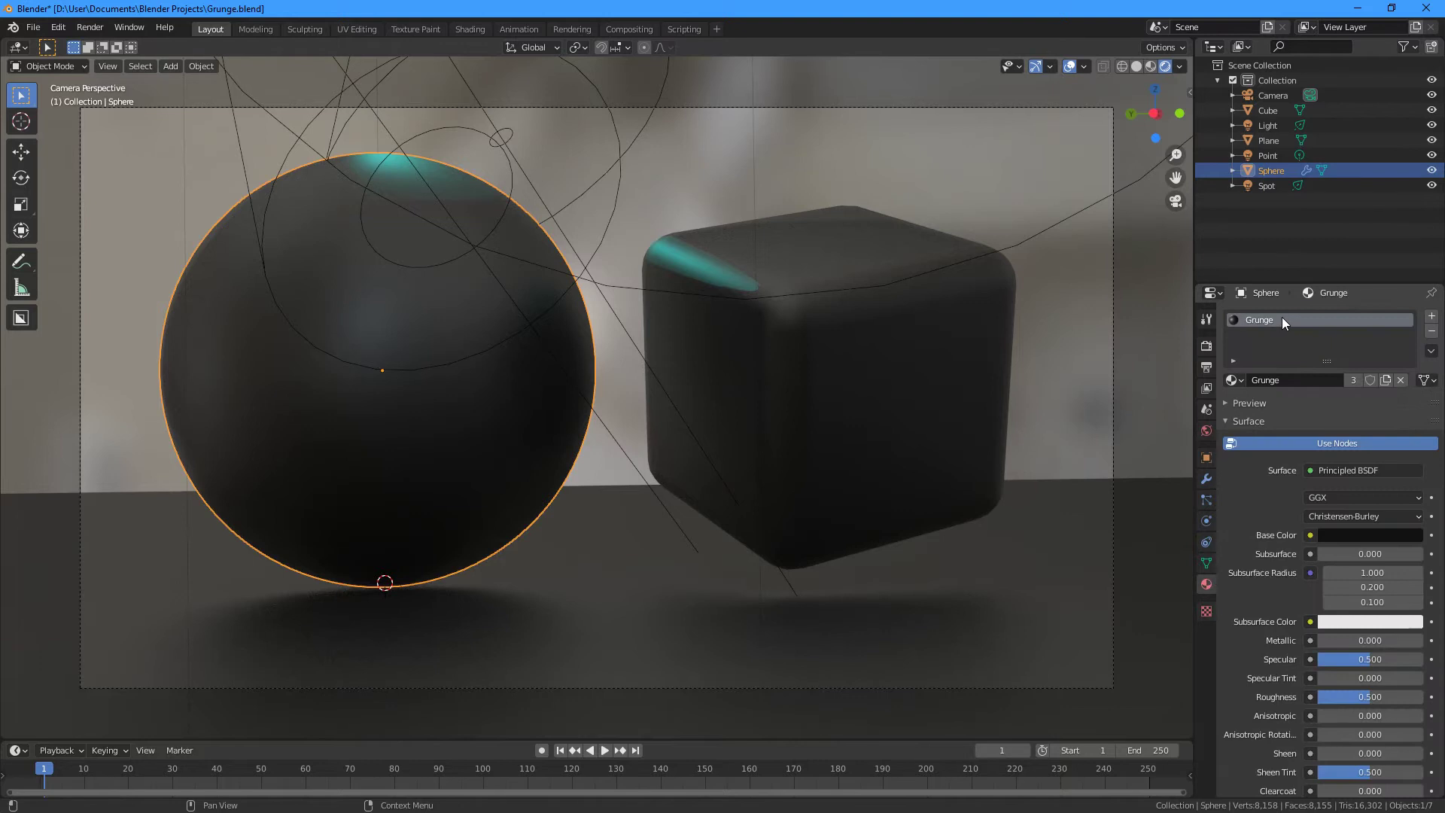
click(1366, 531)
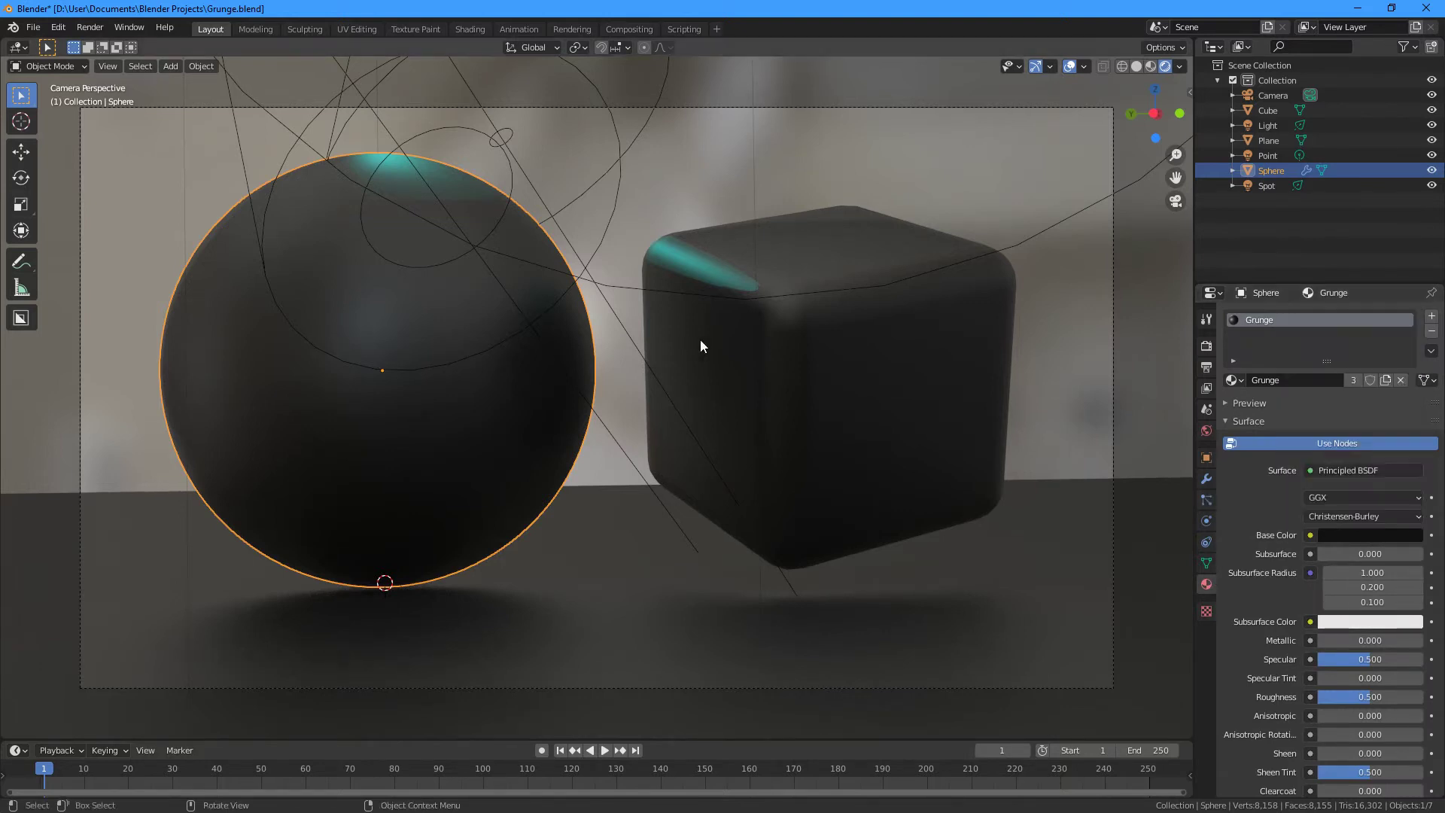
click(794, 380)
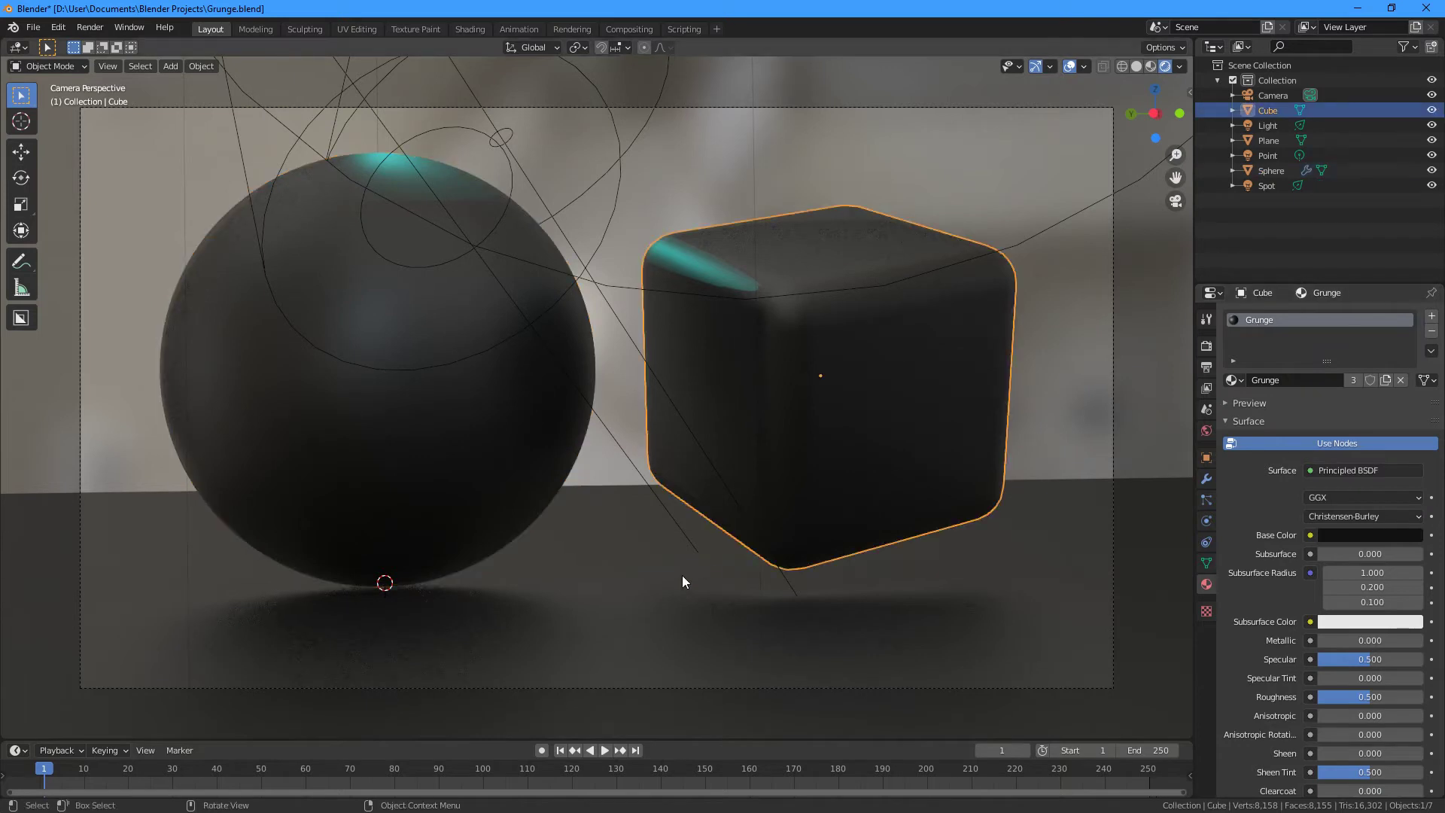
click(671, 573)
click(502, 446)
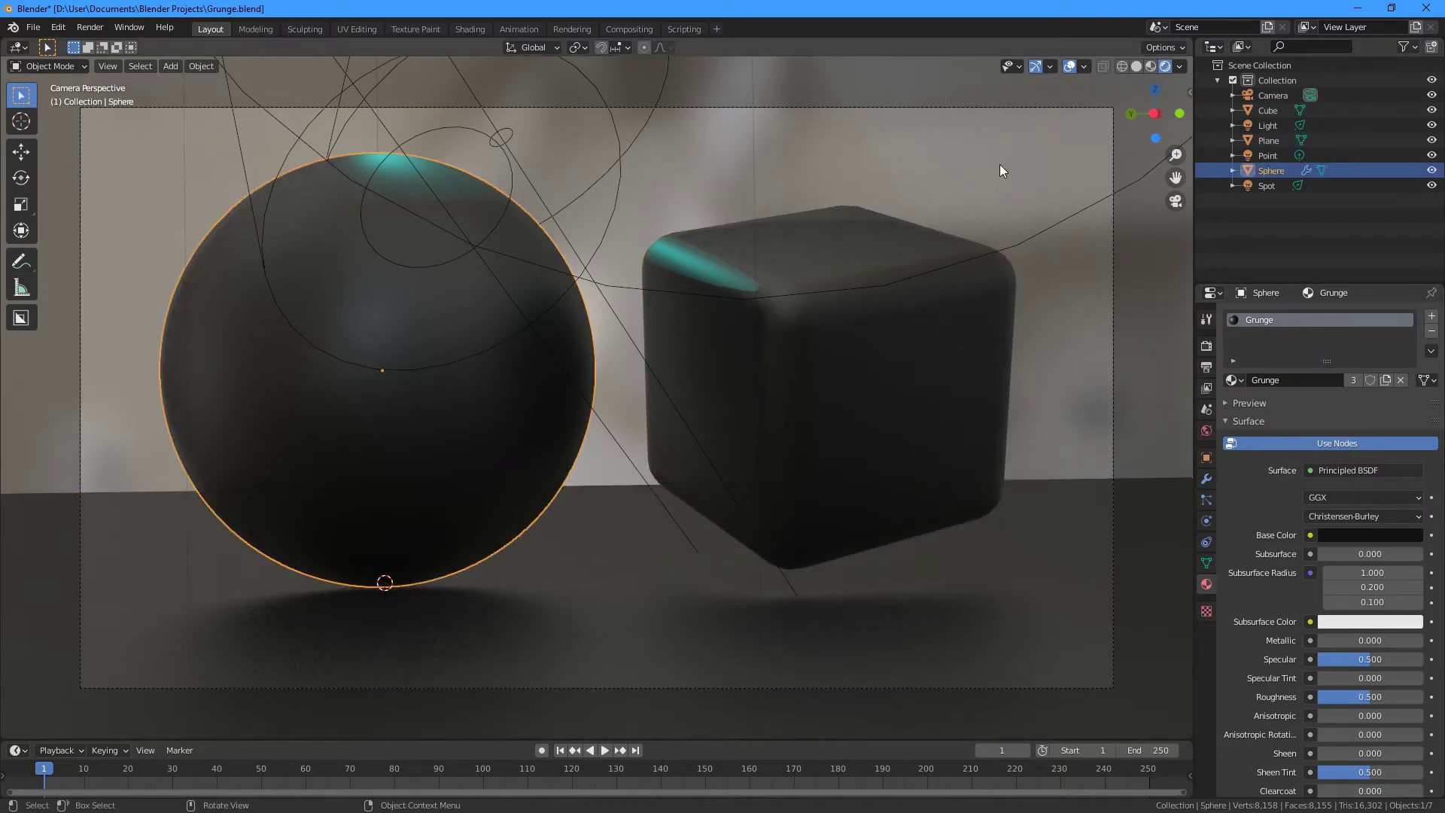
click(1070, 67)
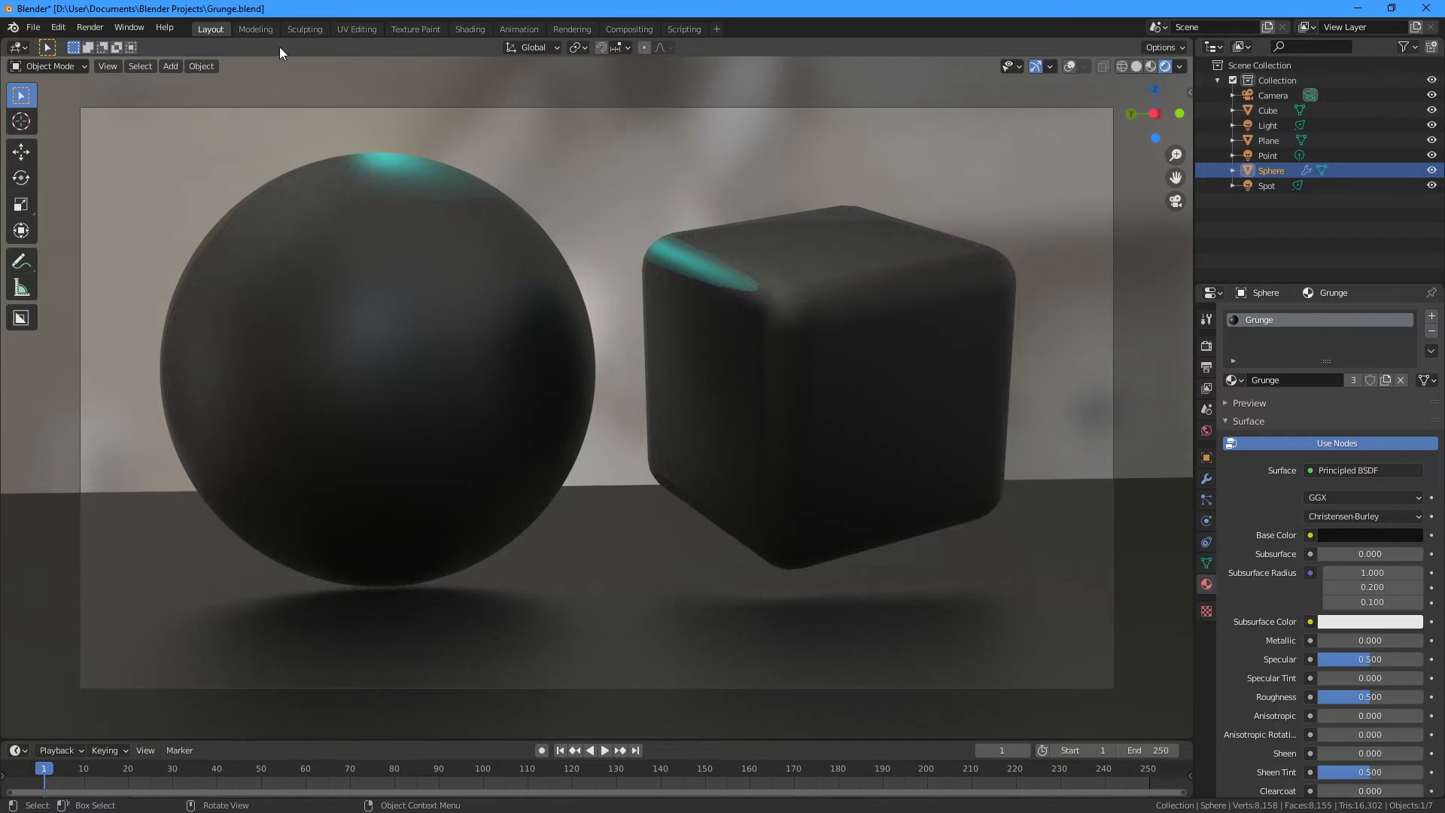
- In the Shading workspace, add a ColorRamp node left of the Principled BSDF
click(468, 28)
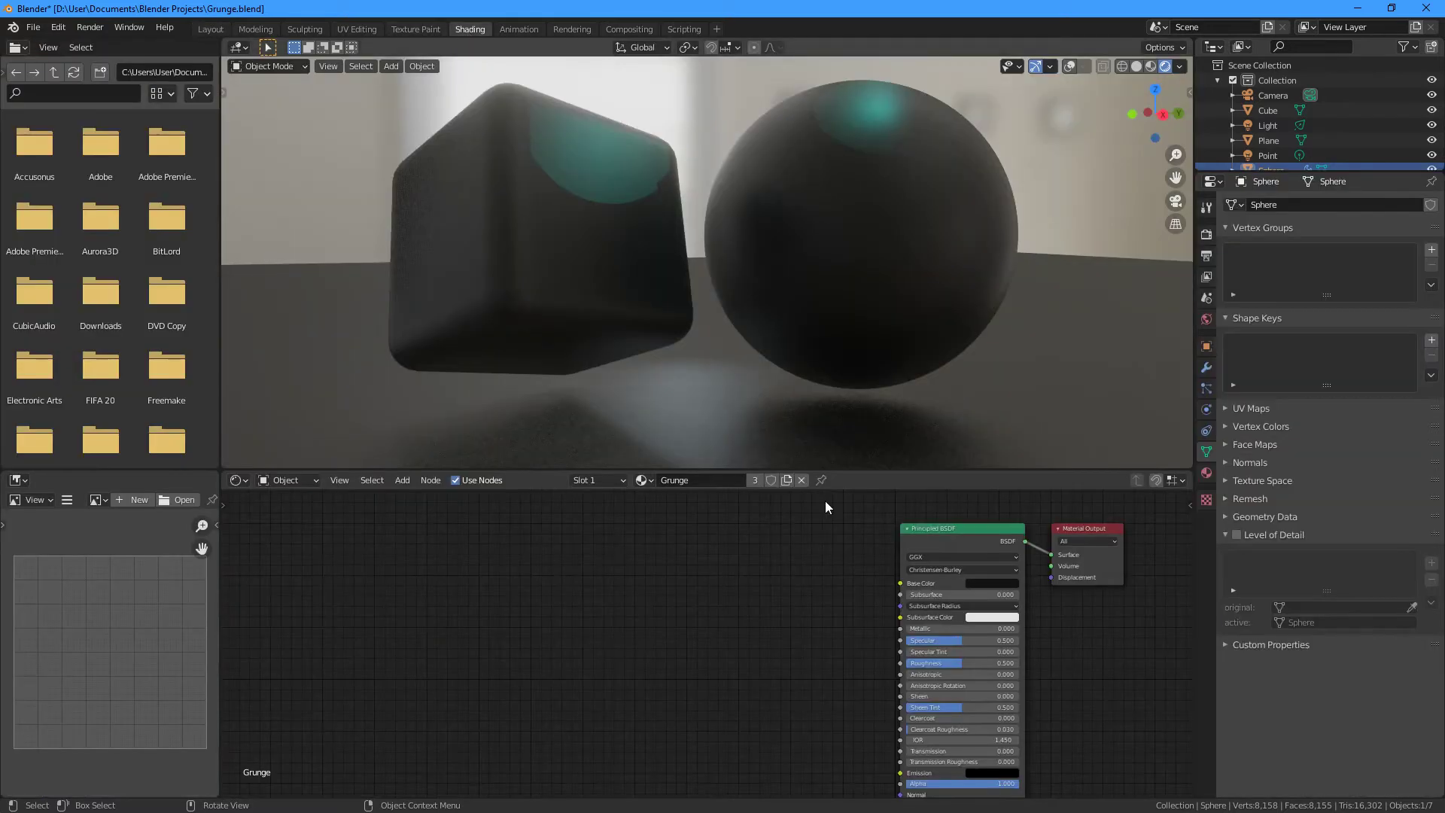
middle_drag(819, 554, 706, 551)
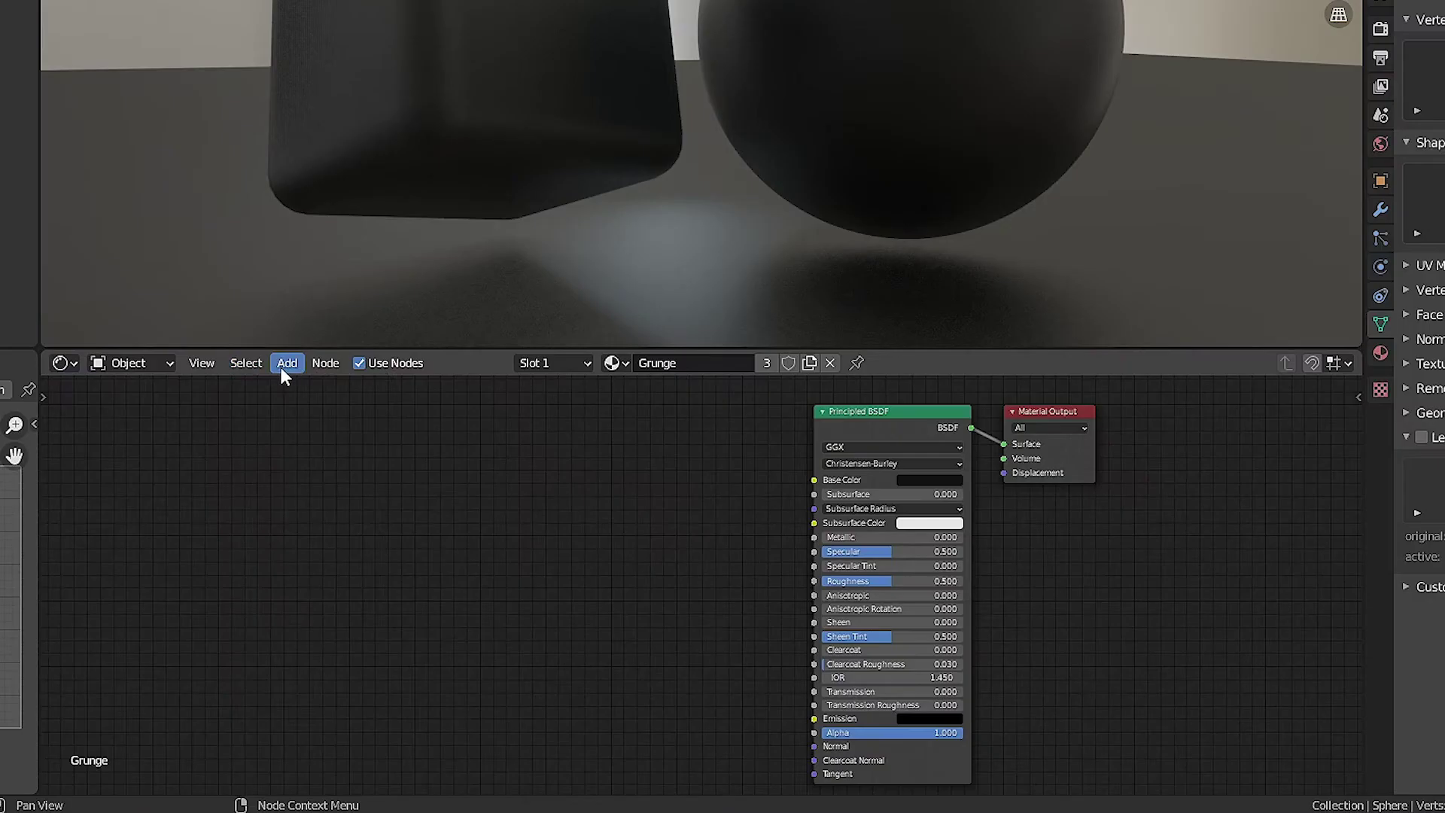
click(397, 483)
click(401, 495)
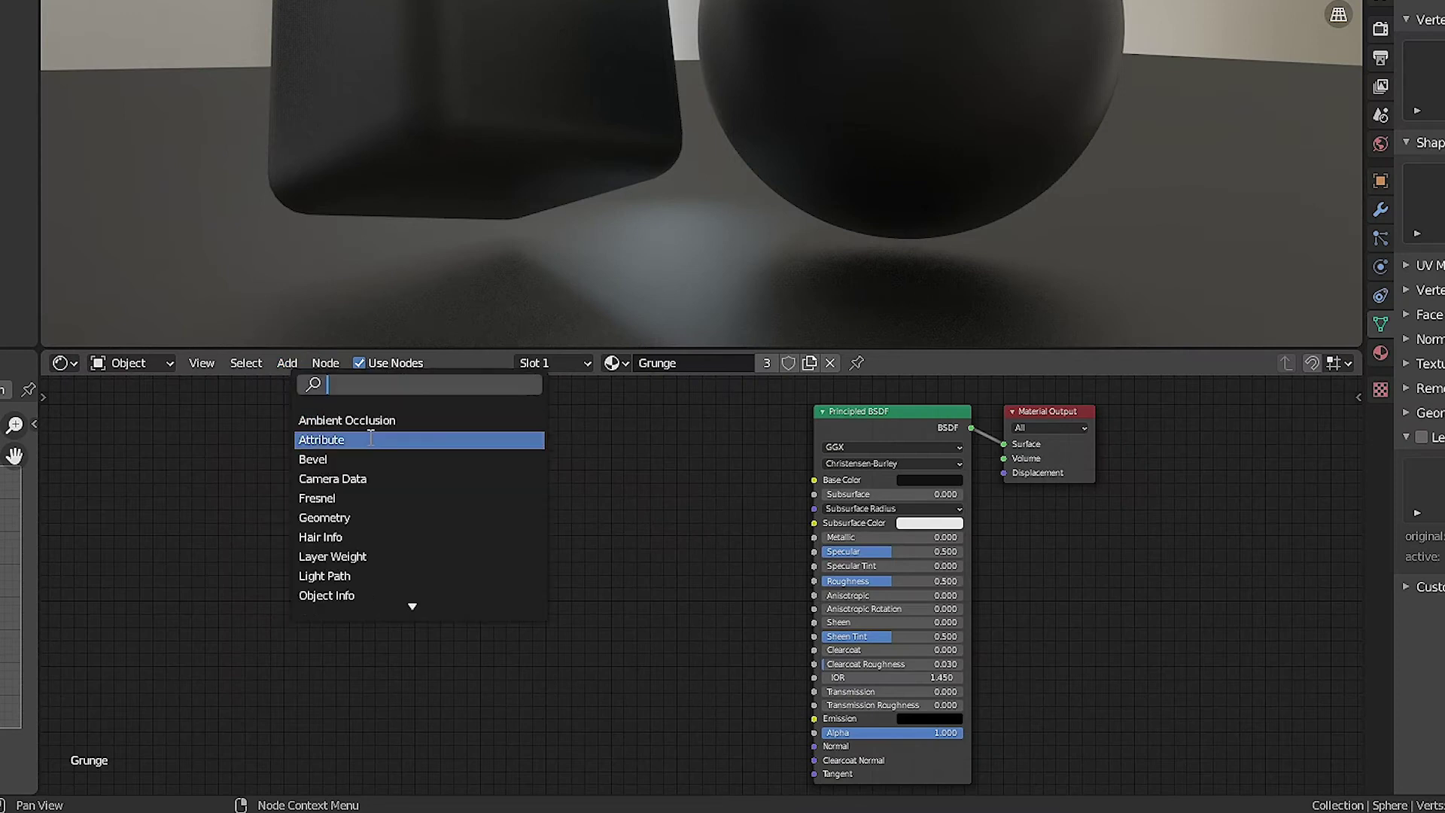
text(ramp)
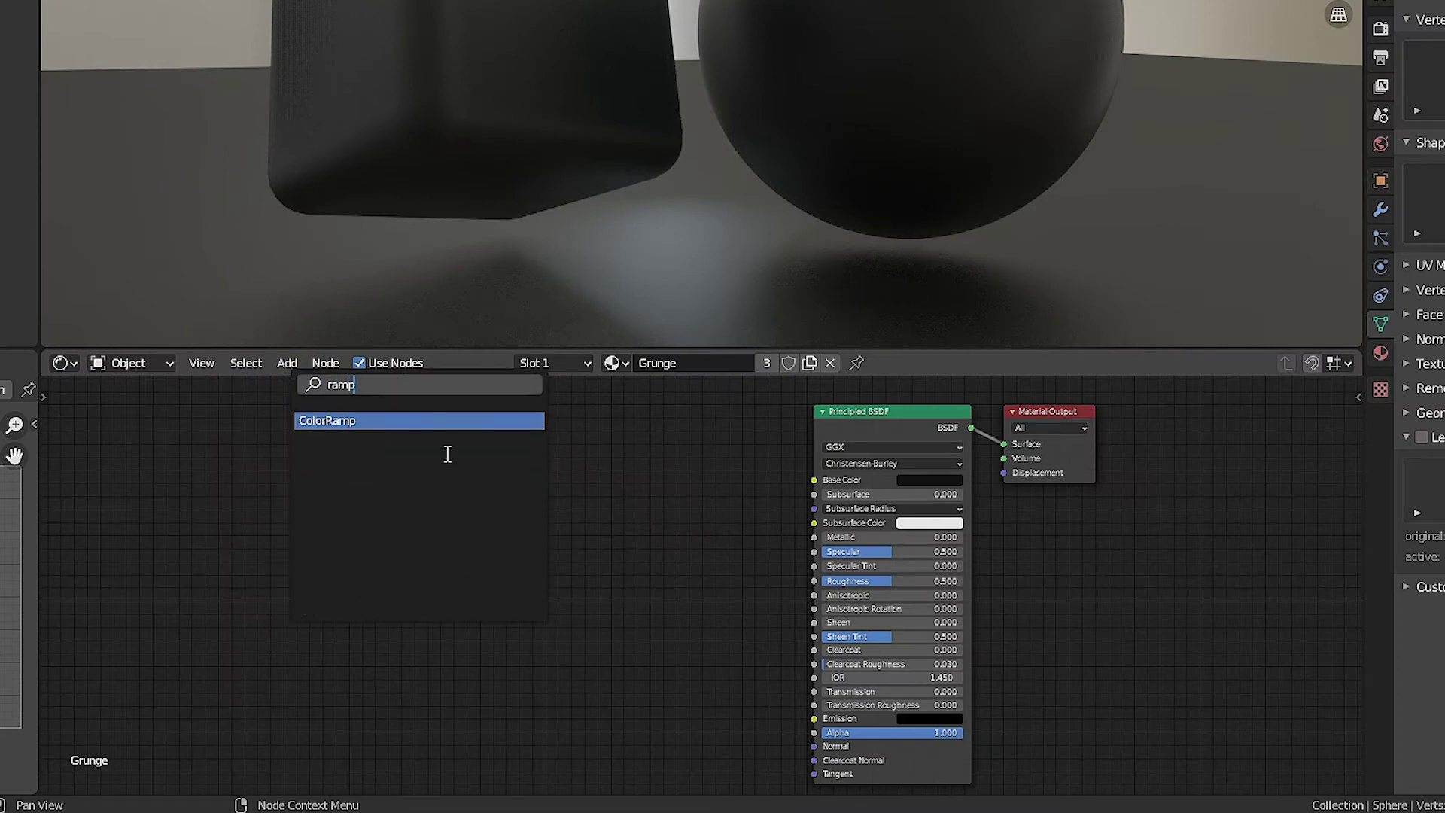
key(Return)
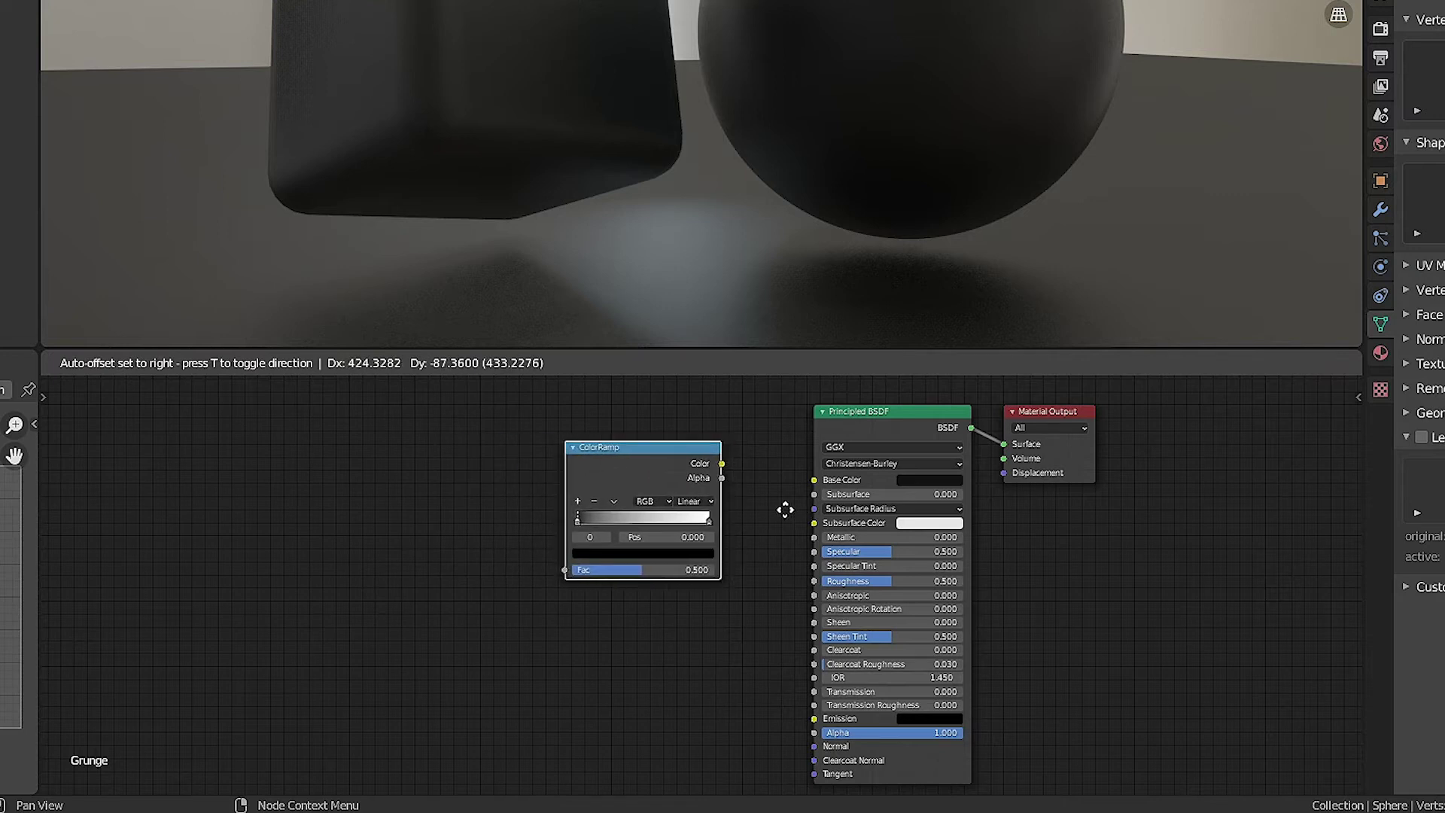
click(784, 506)
- Add a Noise Texture node placed left of the ColorRamp
click(285, 364)
click(291, 382)
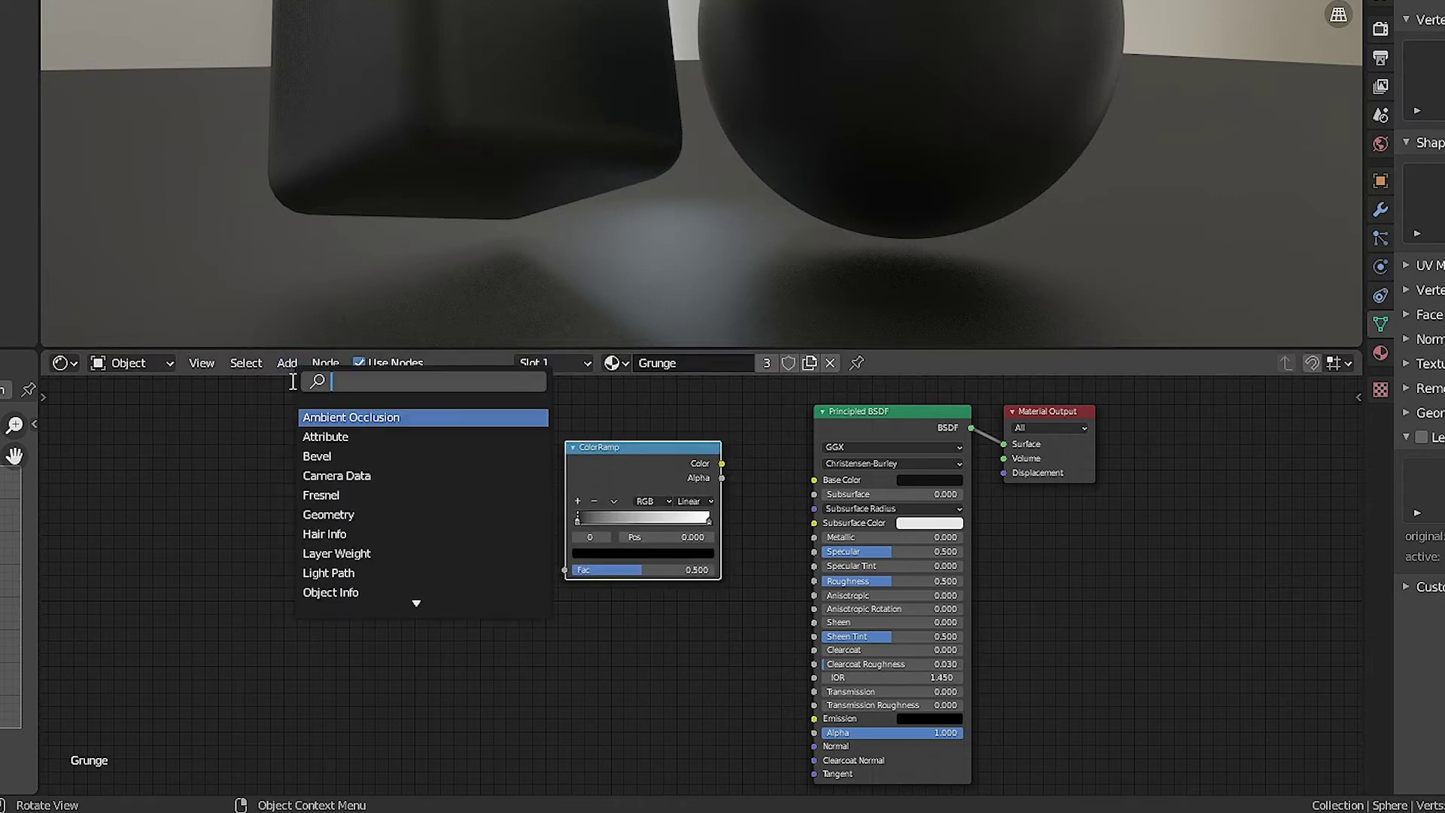
text(noise)
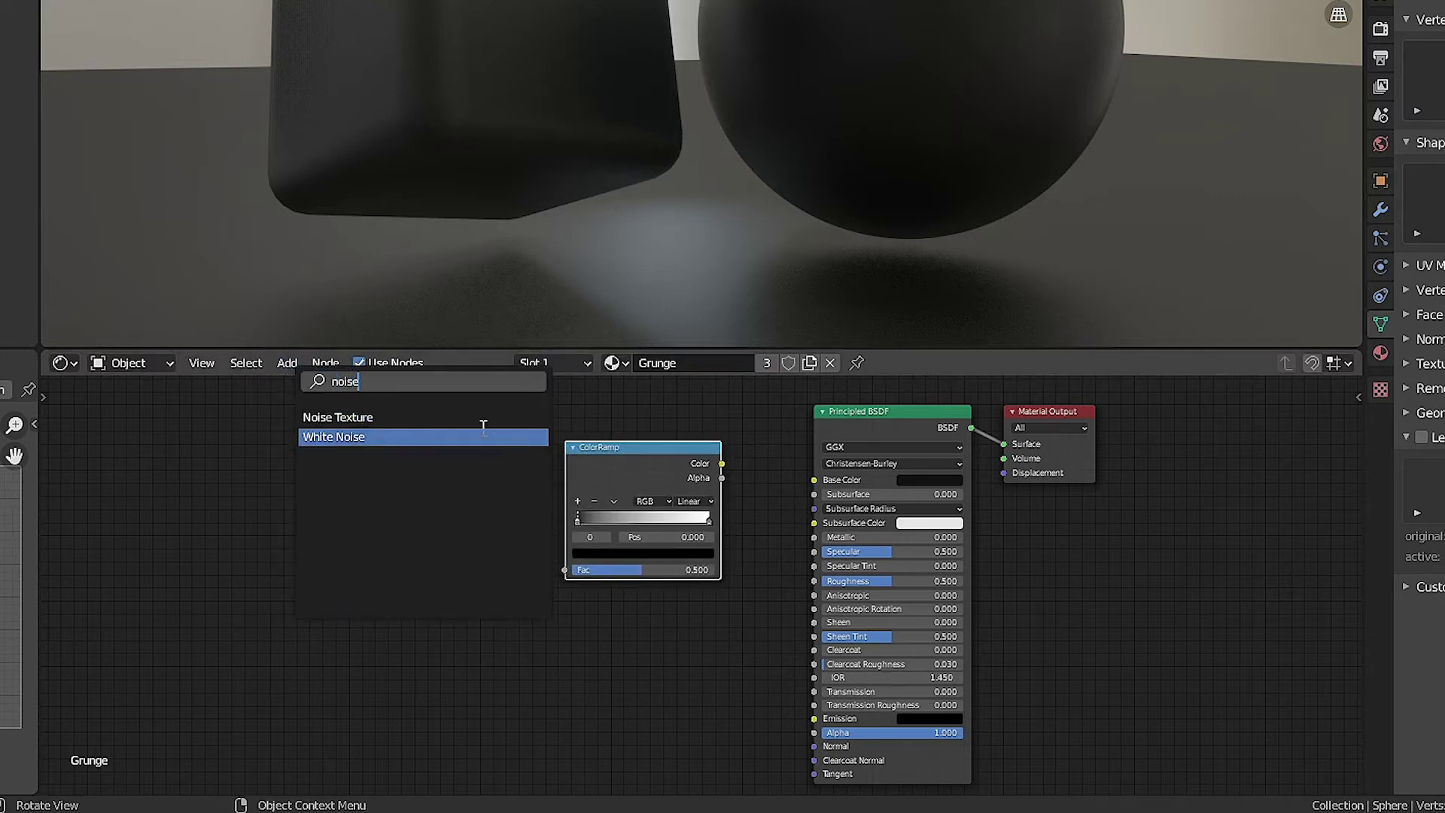
key(Return)
click(579, 548)
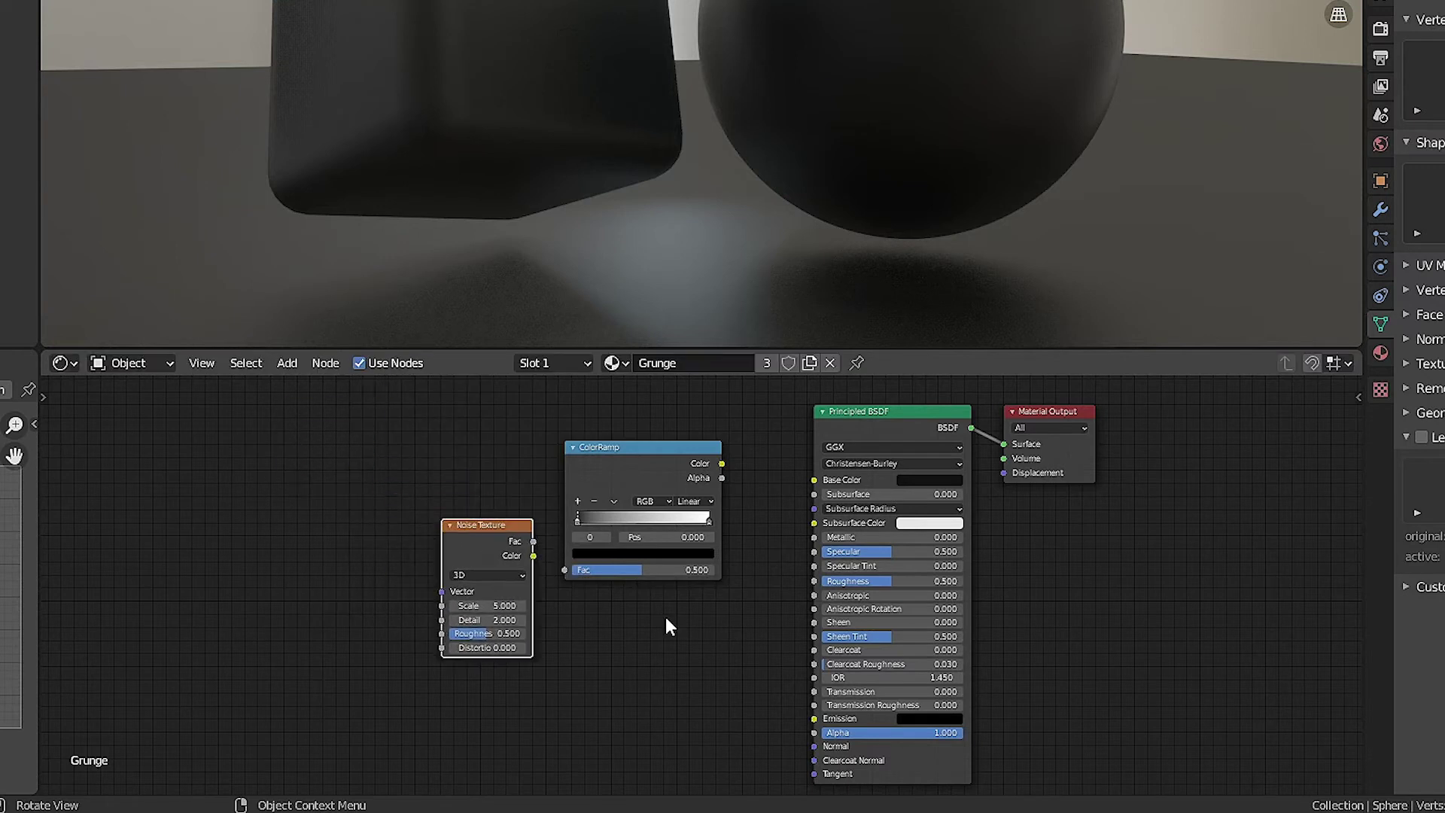
- Link the Noise Fac into the ColorRamp Fac and the ColorRamp Color into Roughness
drag(533, 541, 565, 570)
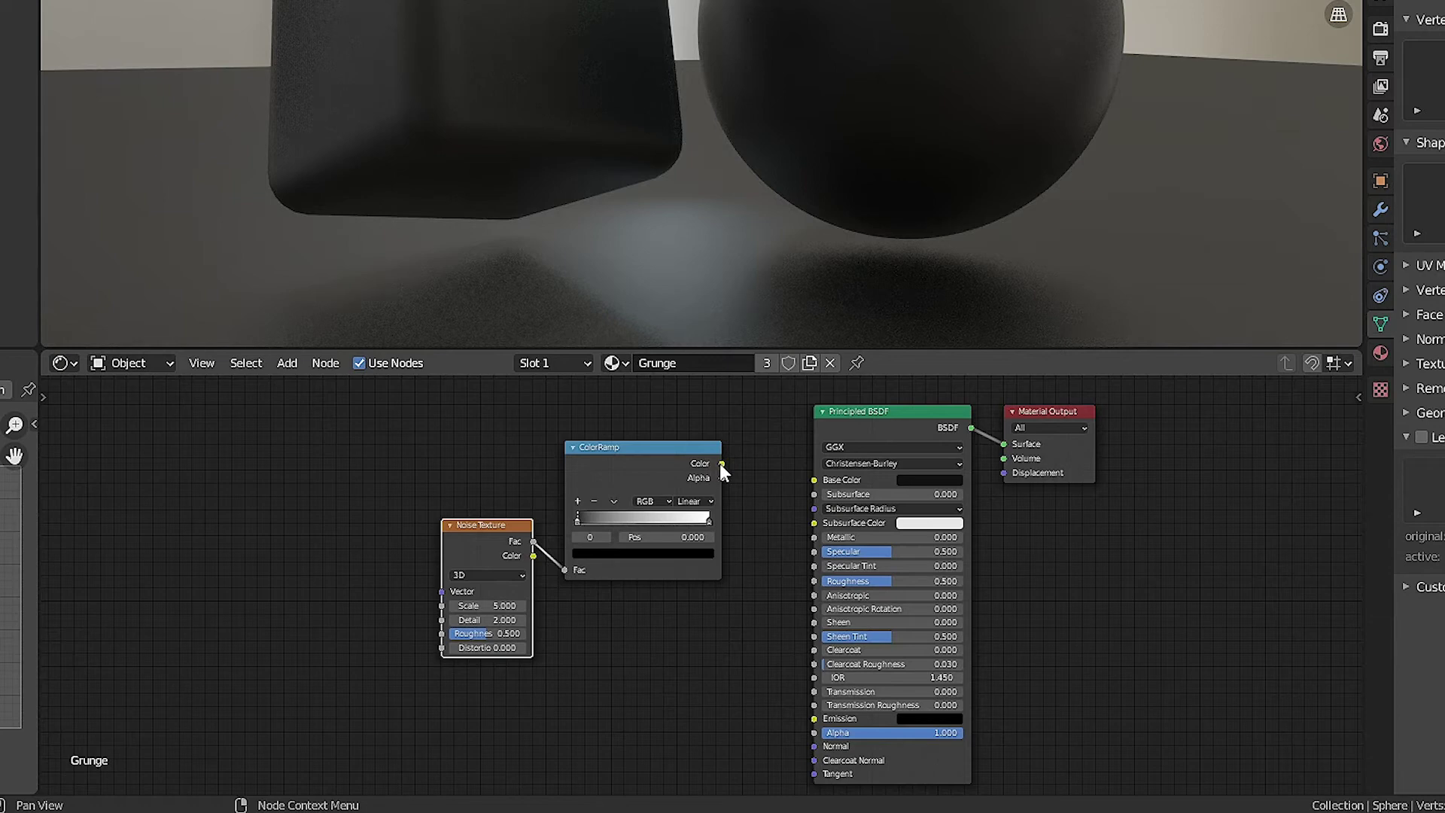
drag(721, 464, 807, 585)
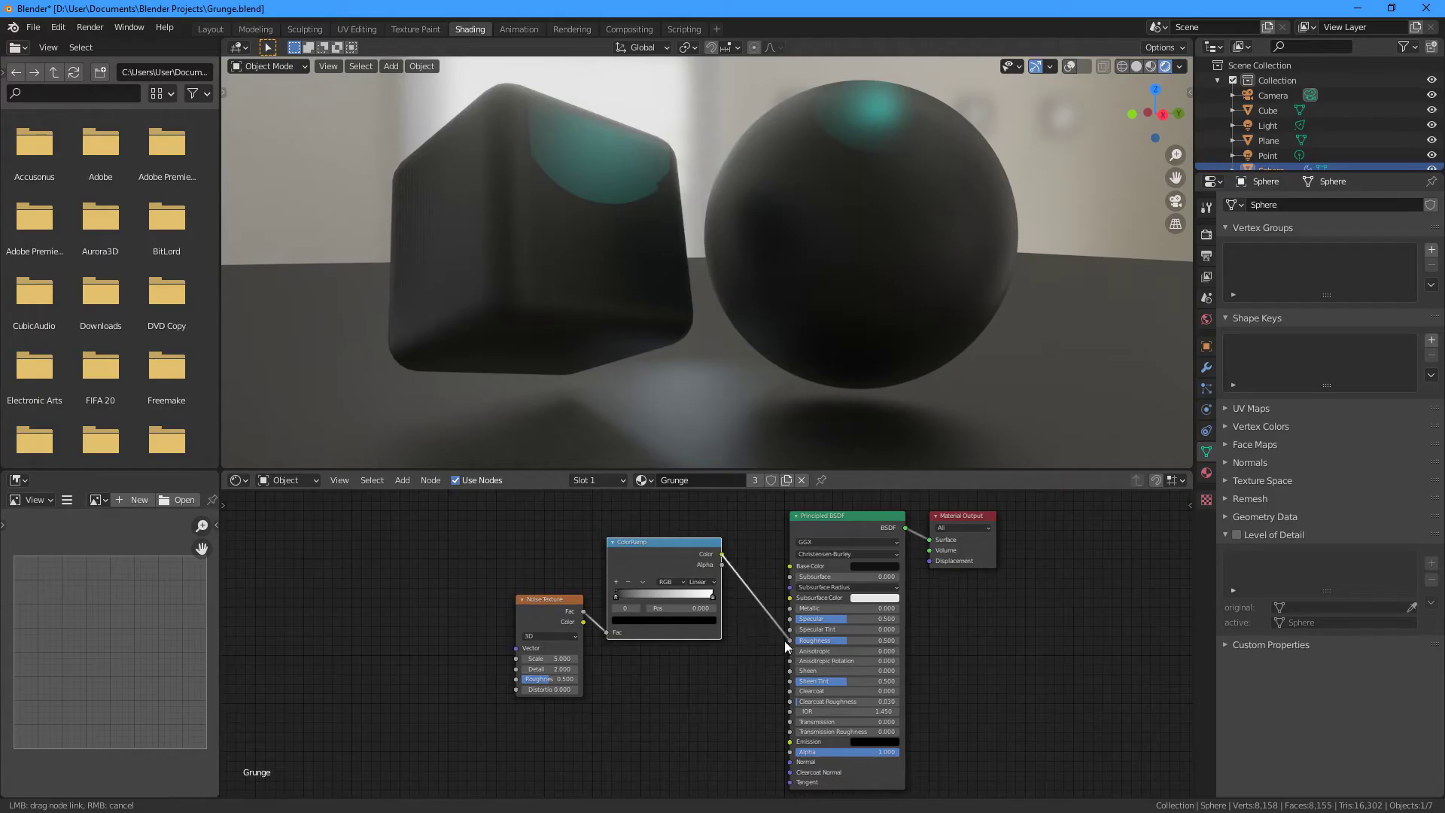
drag(784, 639, 788, 640)
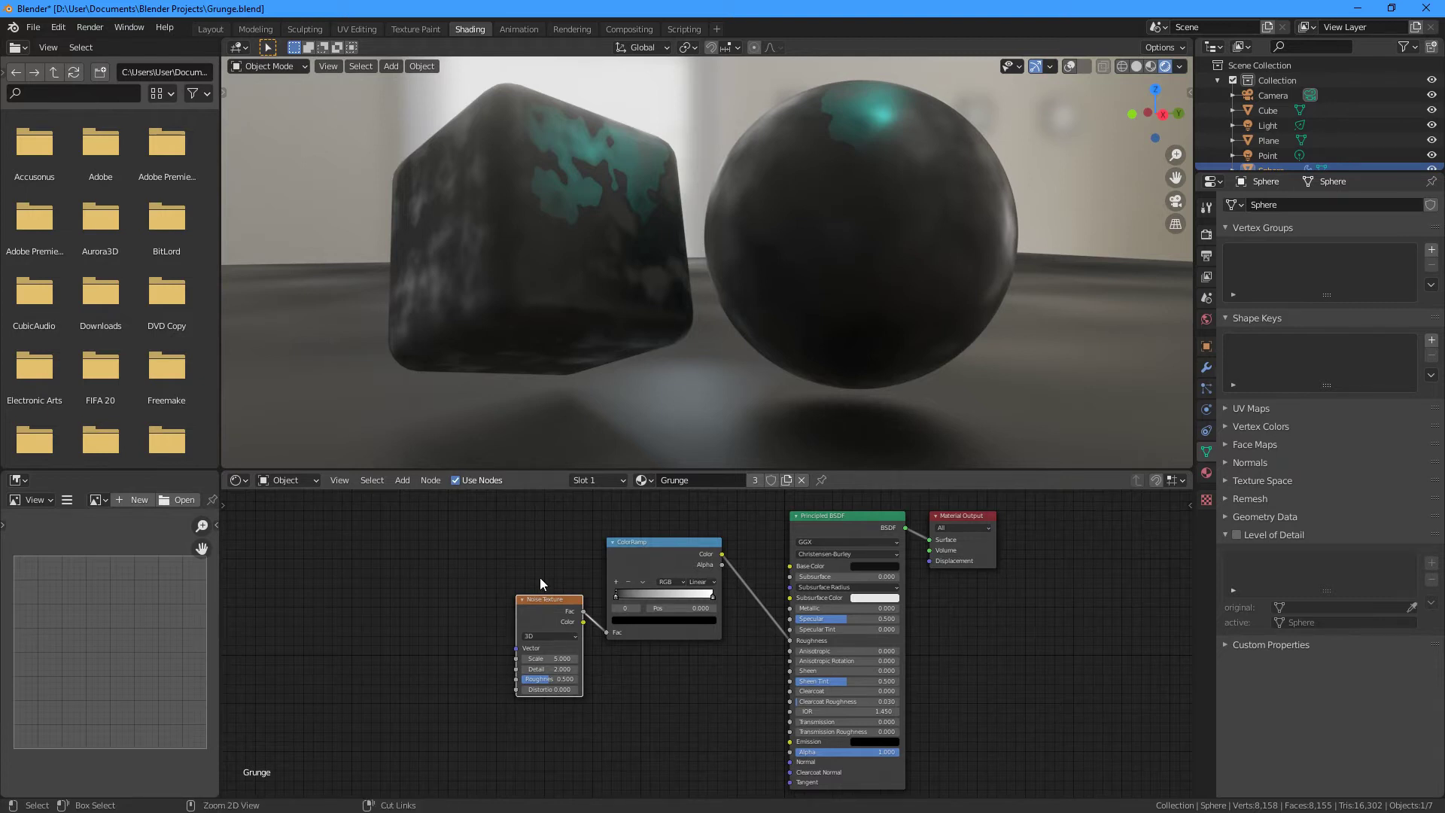
- Add Texture Coordinate and Mapping nodes using UV, and pull the ramp stops inward
key(ctrl+t)
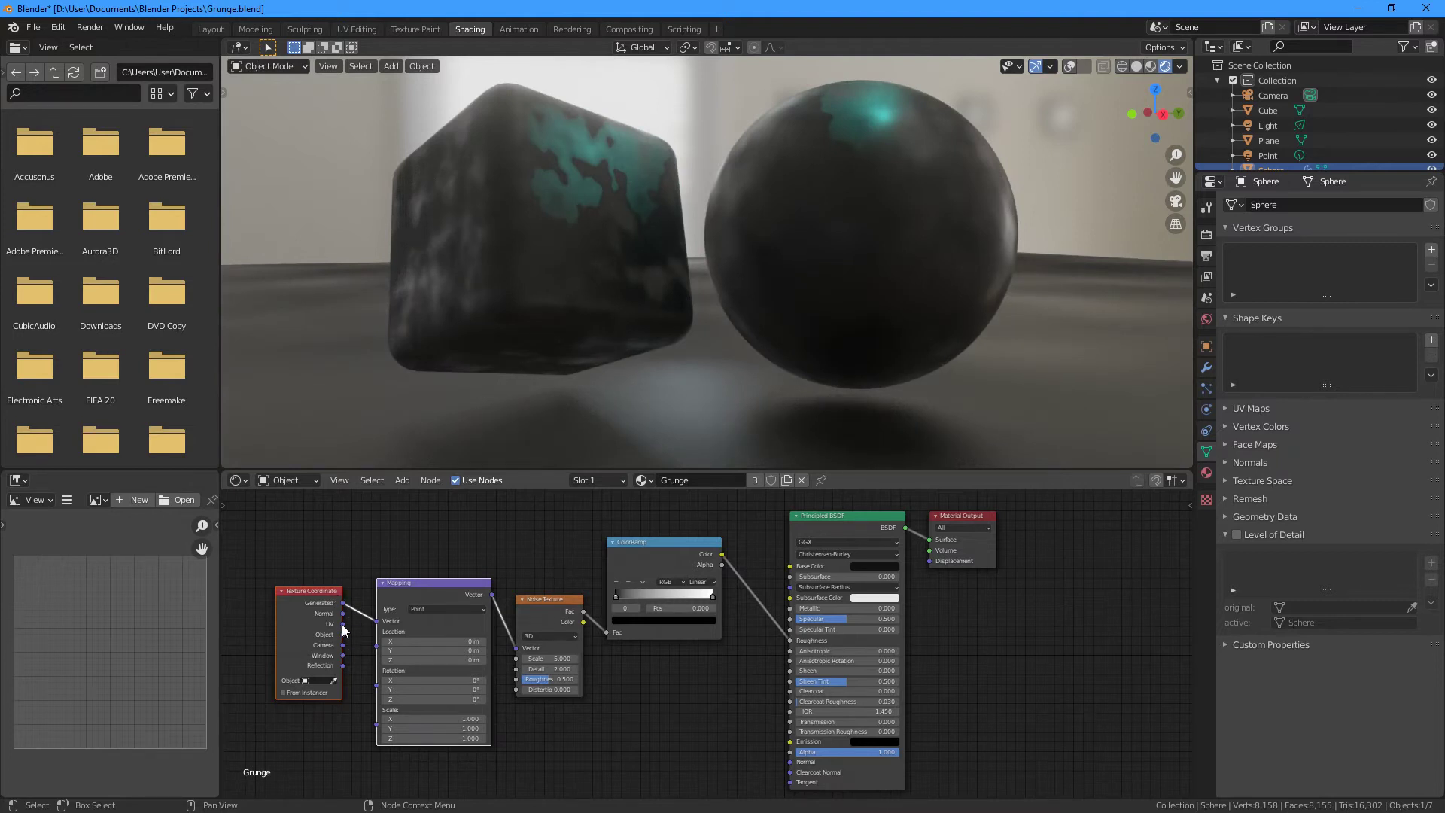
drag(344, 624, 374, 622)
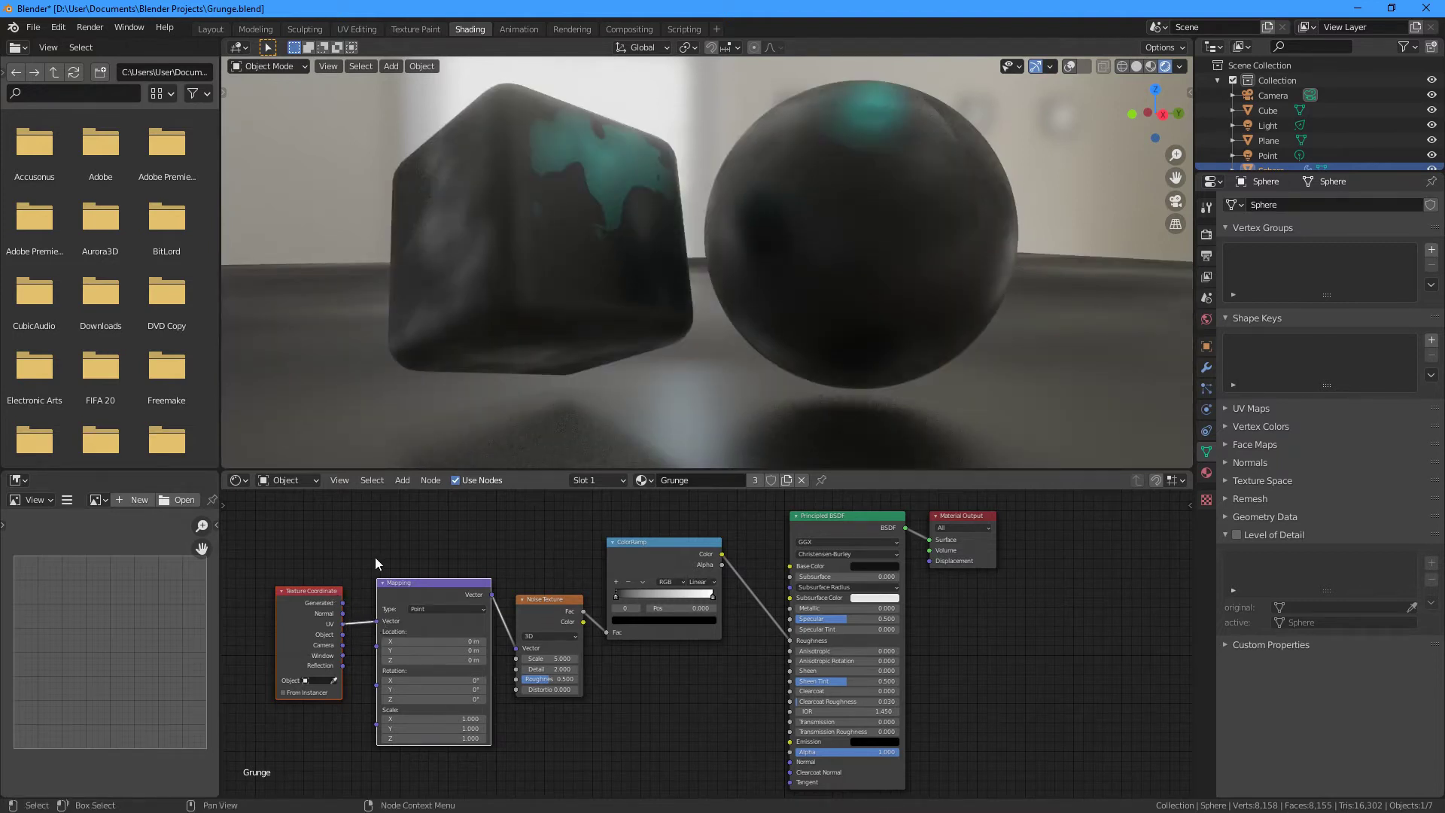
scroll(508, 542, up, 2)
scroll(519, 572, right, 2)
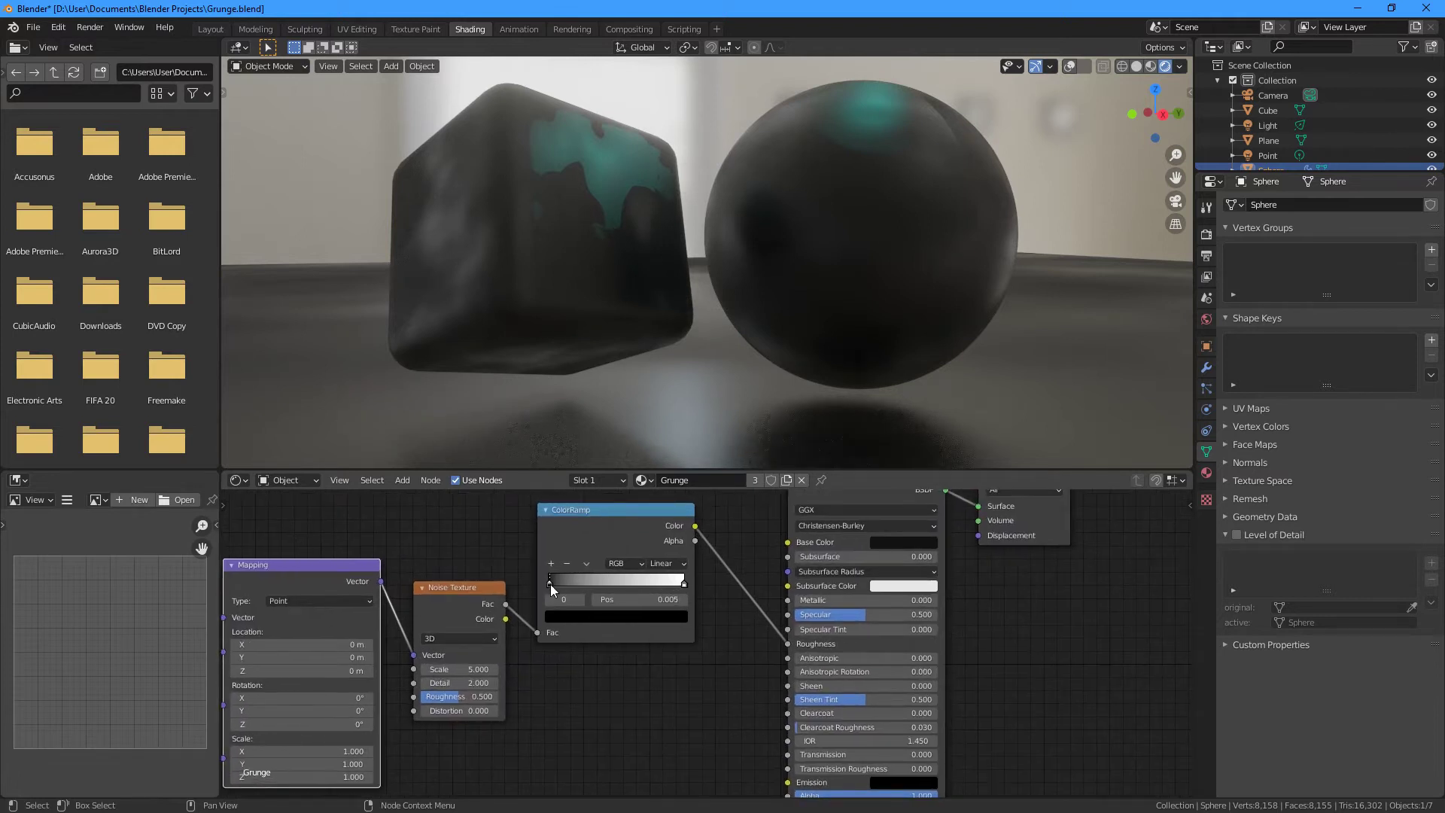
drag(550, 585, 583, 587)
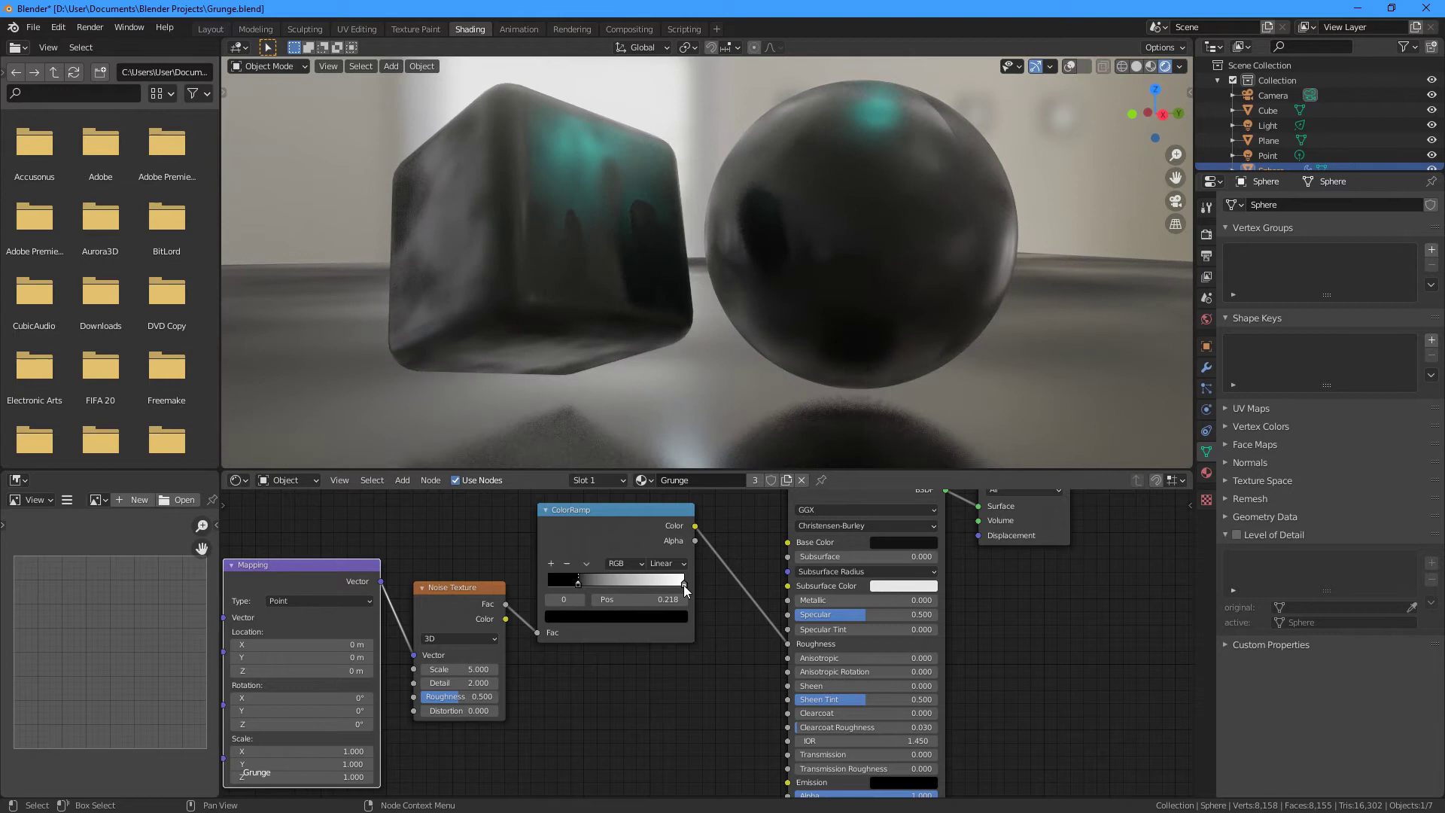
drag(683, 585, 653, 589)
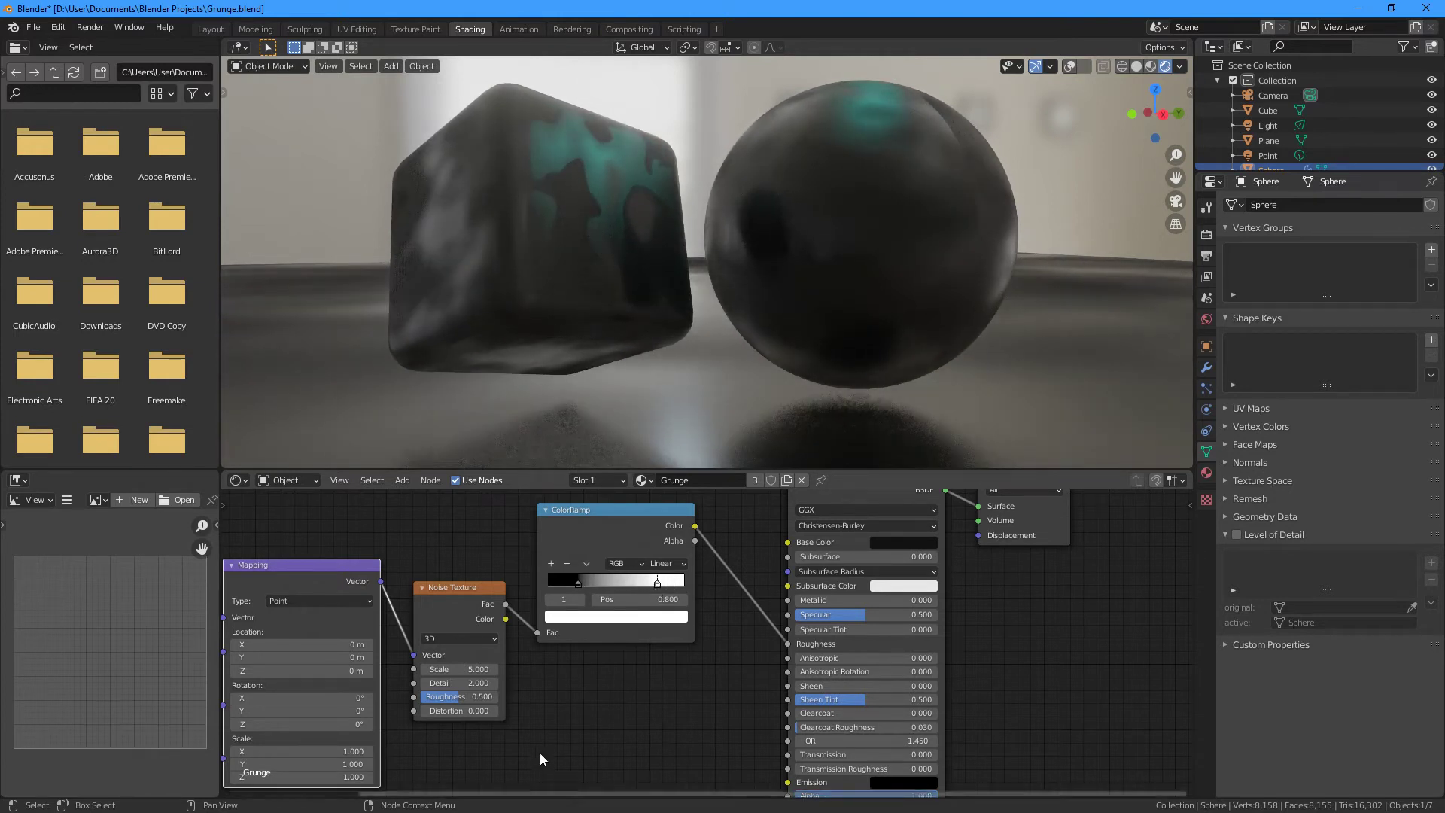
- Set the noise to Scale 1.3, Detail 16, Roughness 1.0, and move the ColorRamp stops closer
scroll(563, 704, up, 1)
scroll(534, 702, up, 1)
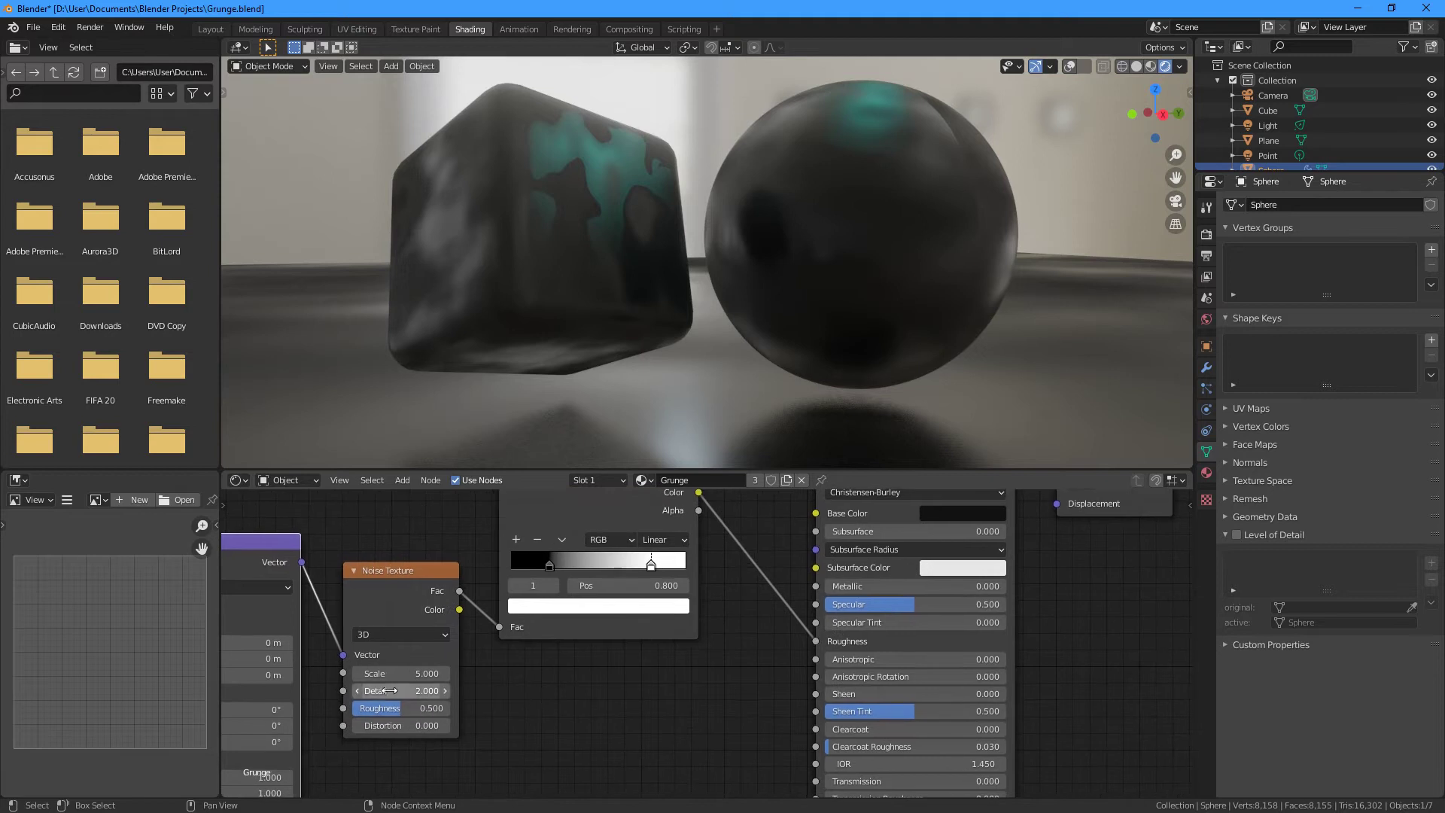
drag(395, 691, 512, 691)
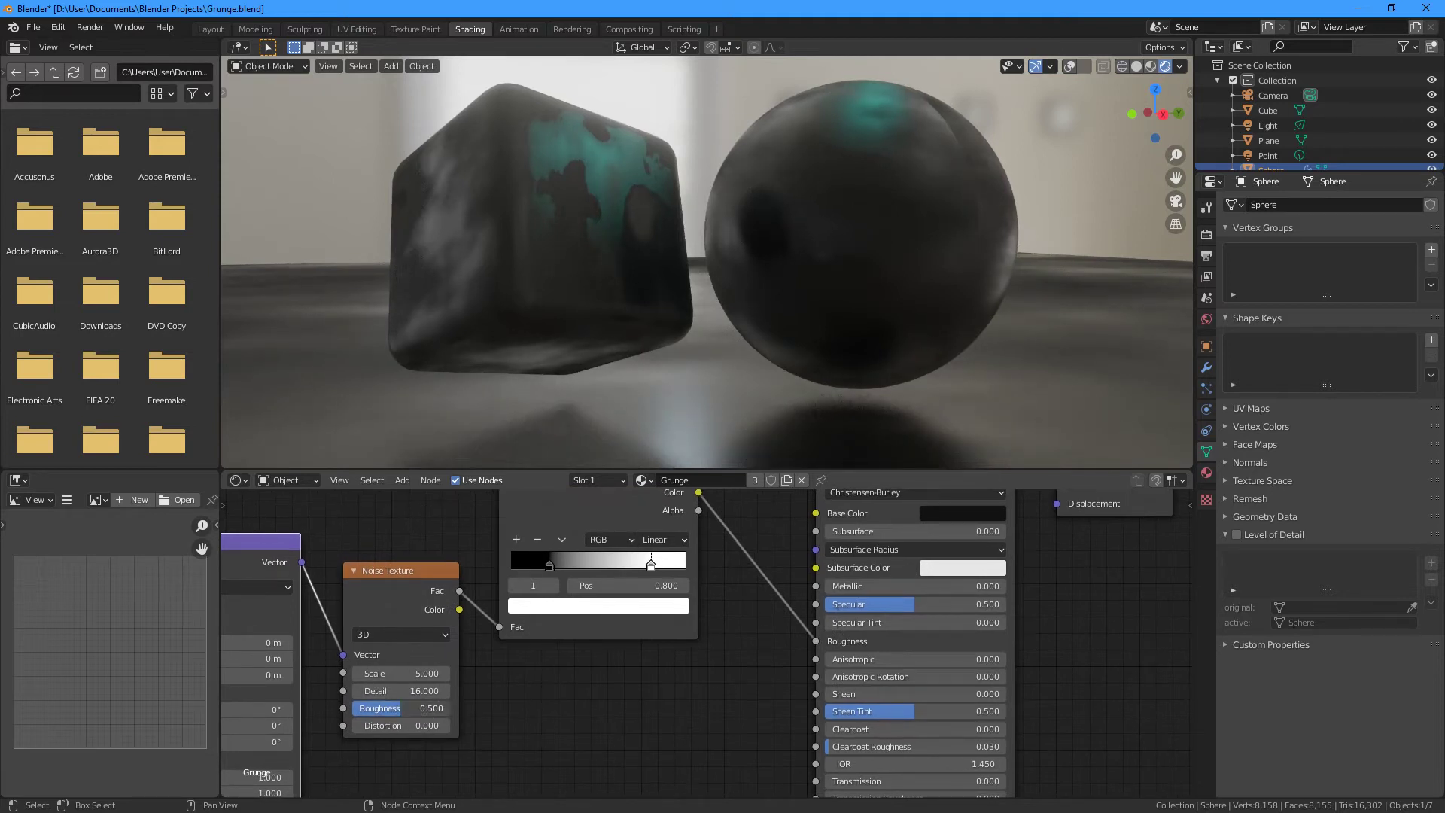
drag(401, 708, 481, 709)
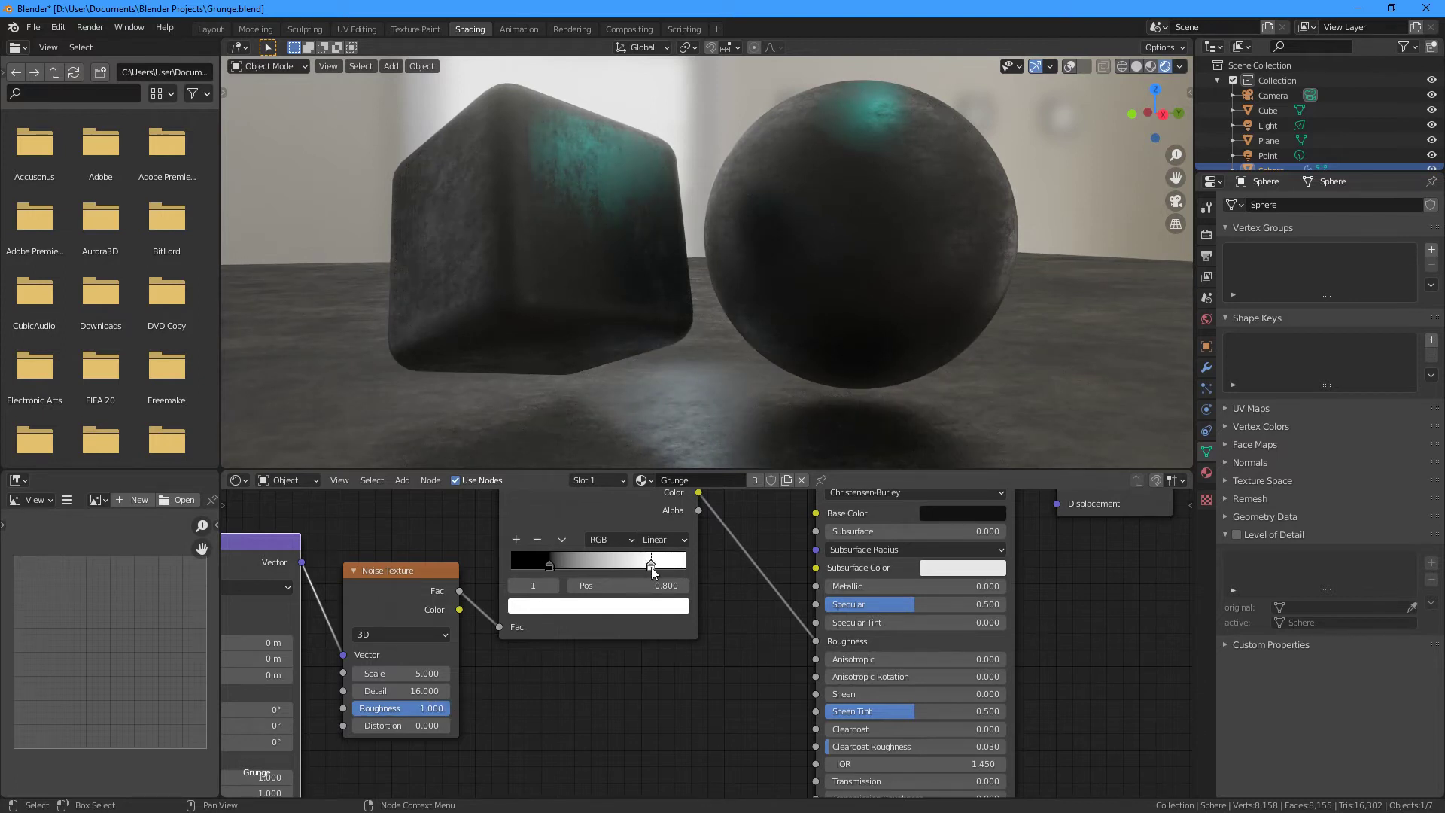
drag(652, 570, 640, 566)
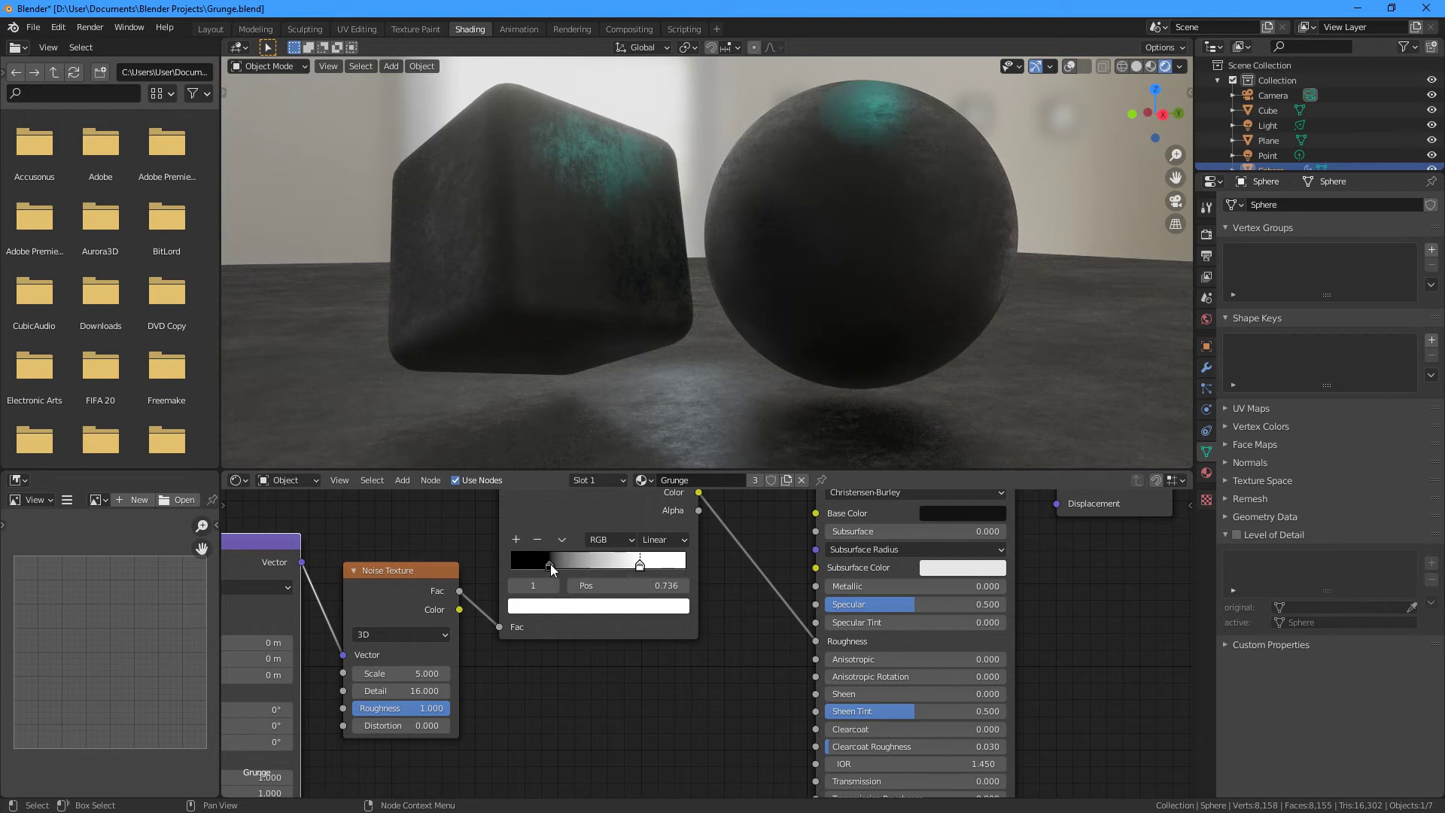
drag(551, 569, 568, 566)
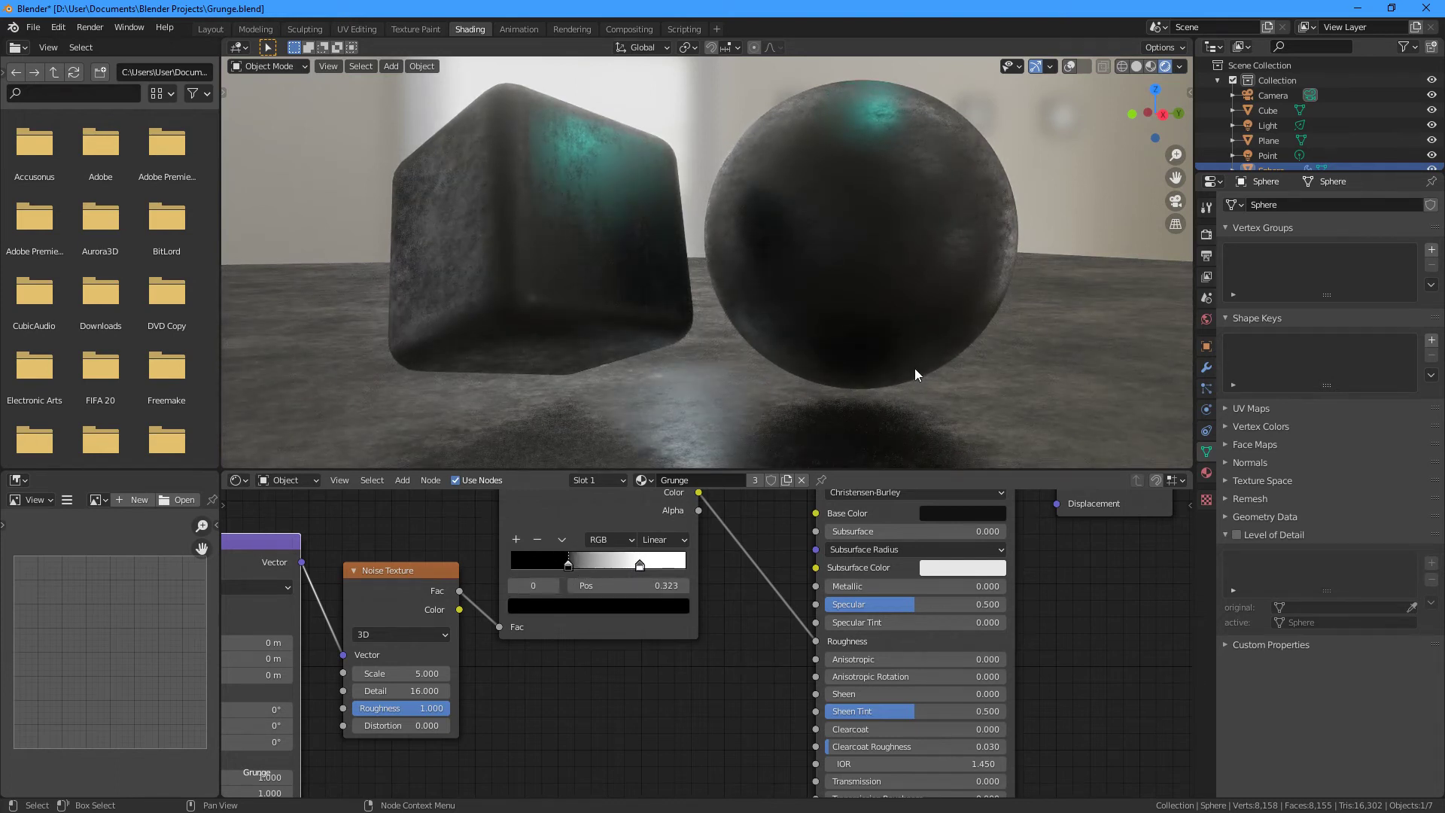
middle_drag(897, 364, 918, 392)
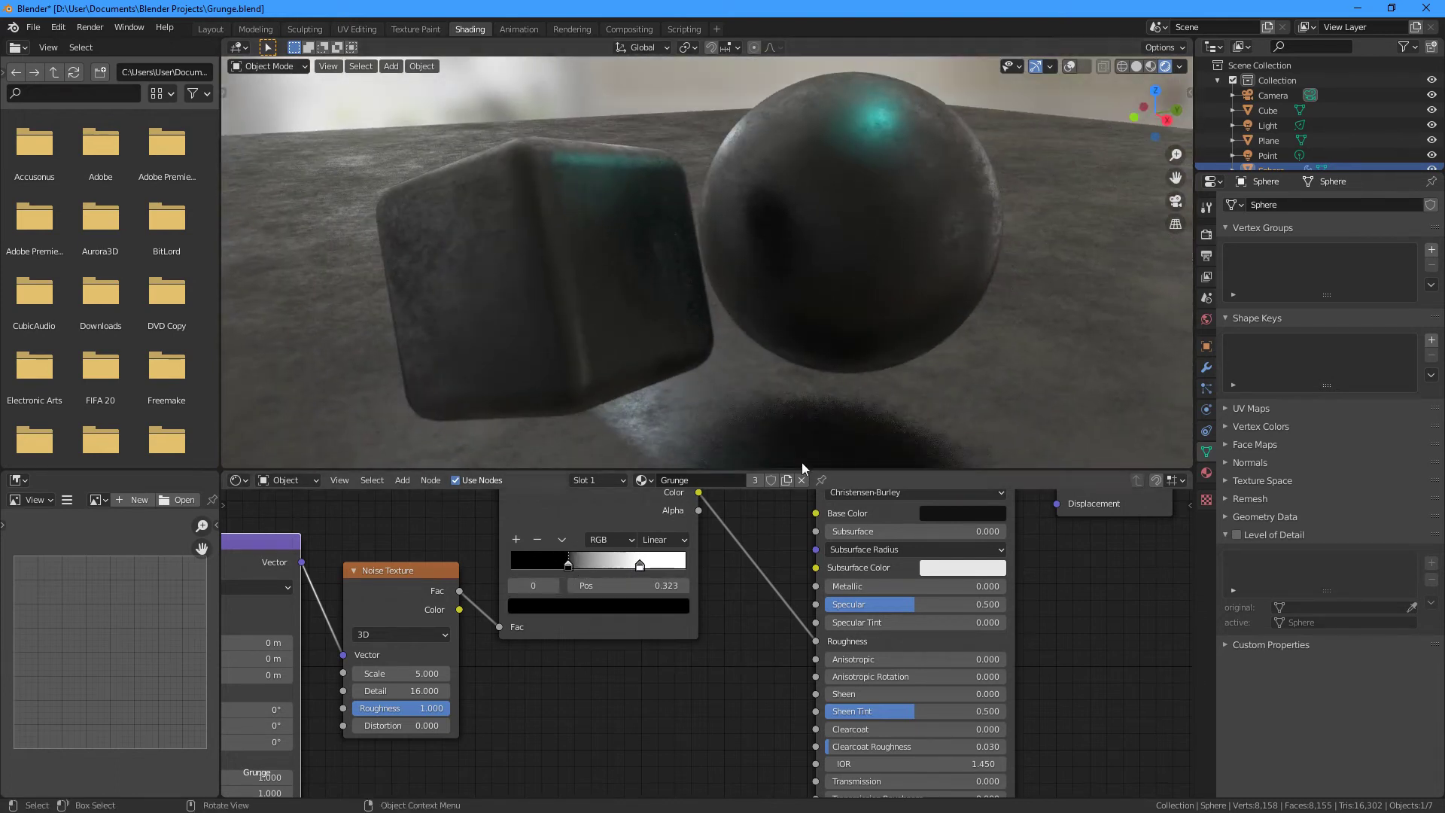
drag(413, 674, 331, 673)
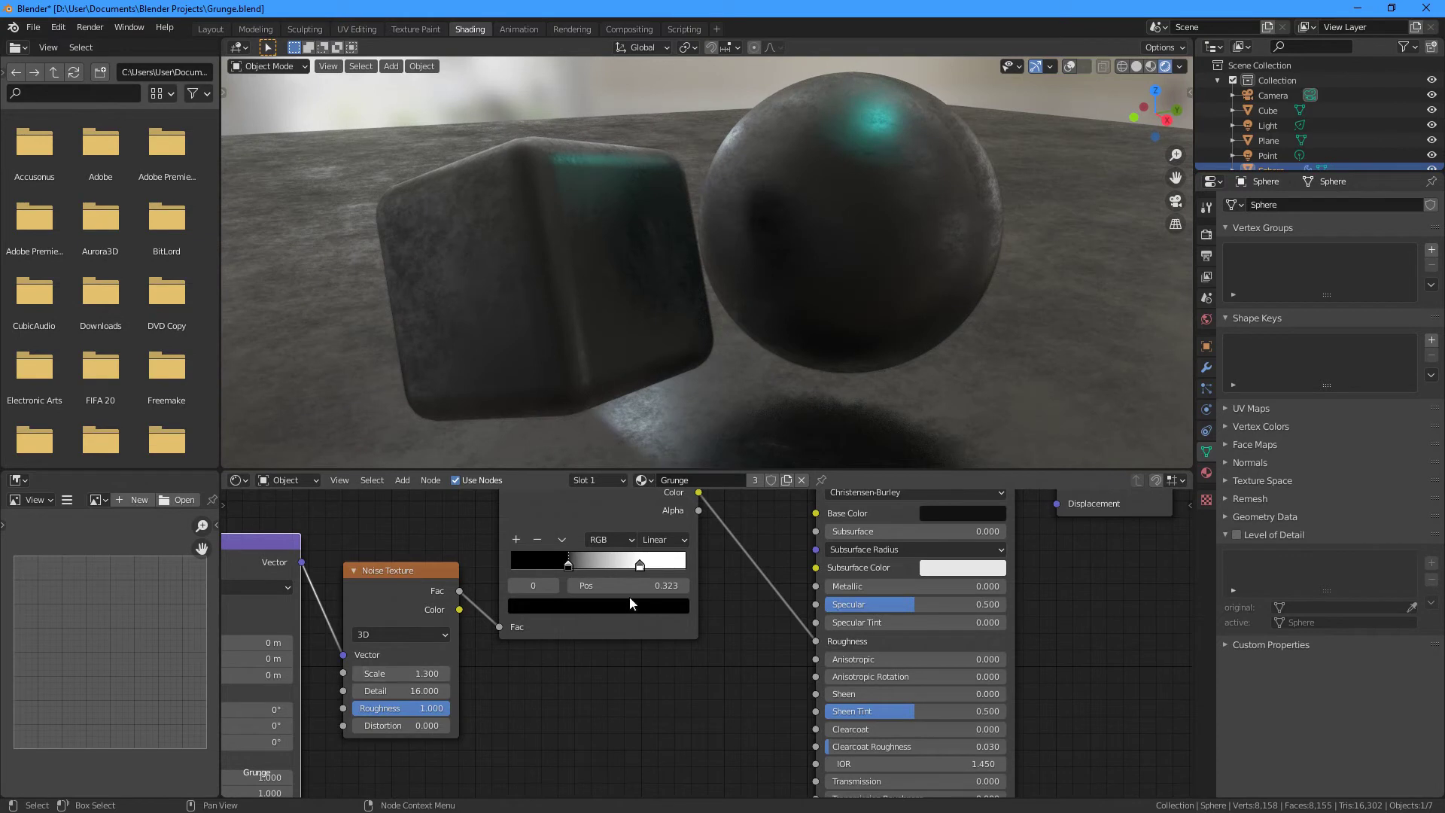
mouse_move(638, 570)
mouse_down()
mouse_move(584, 576)
mouse_move(619, 569)
mouse_up()
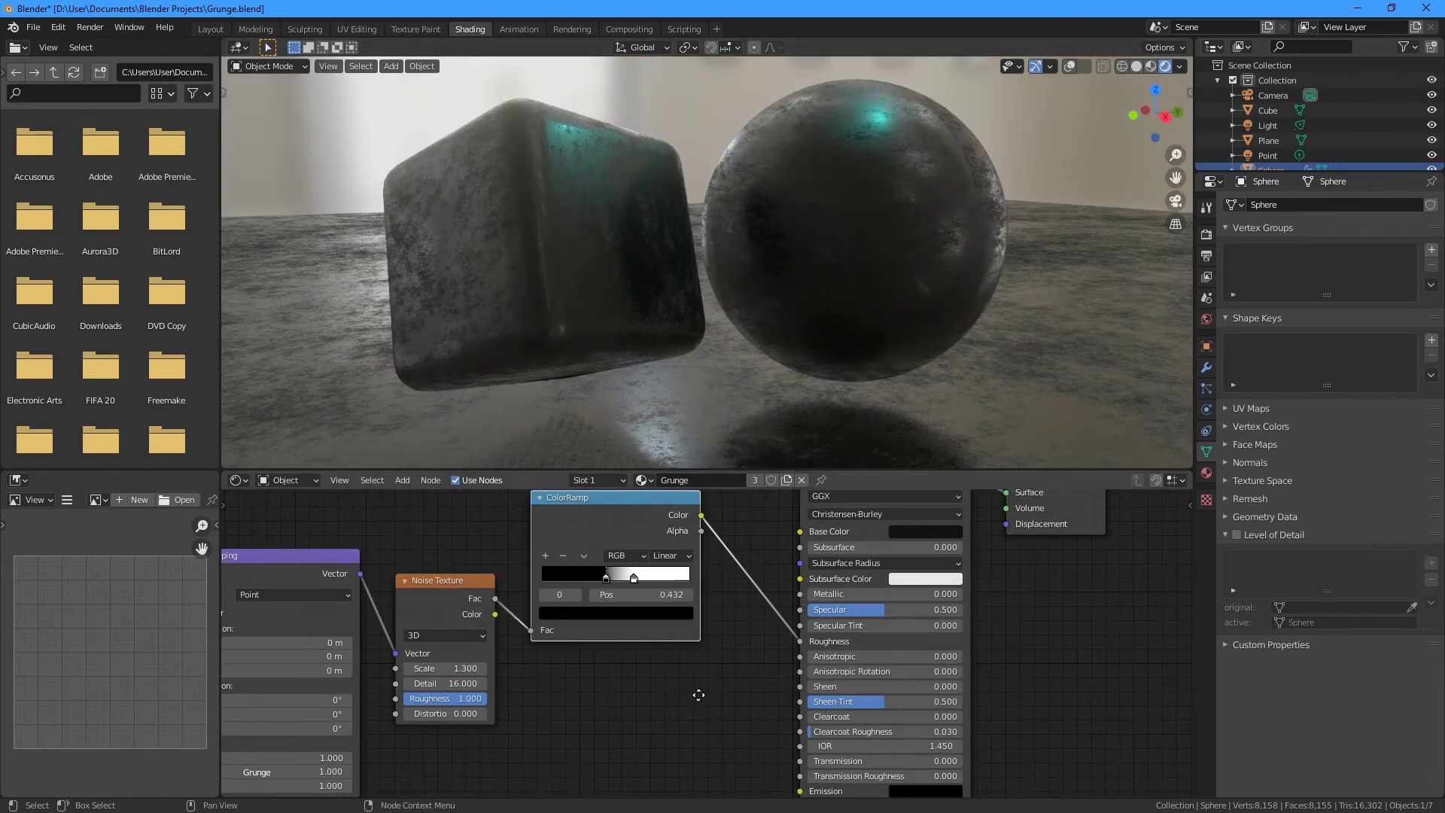
- Add a Bump node fed by the ColorRamp color and connect it to the shader's Normal
scroll(626, 667, down, 3)
scroll(650, 690, down, 2)
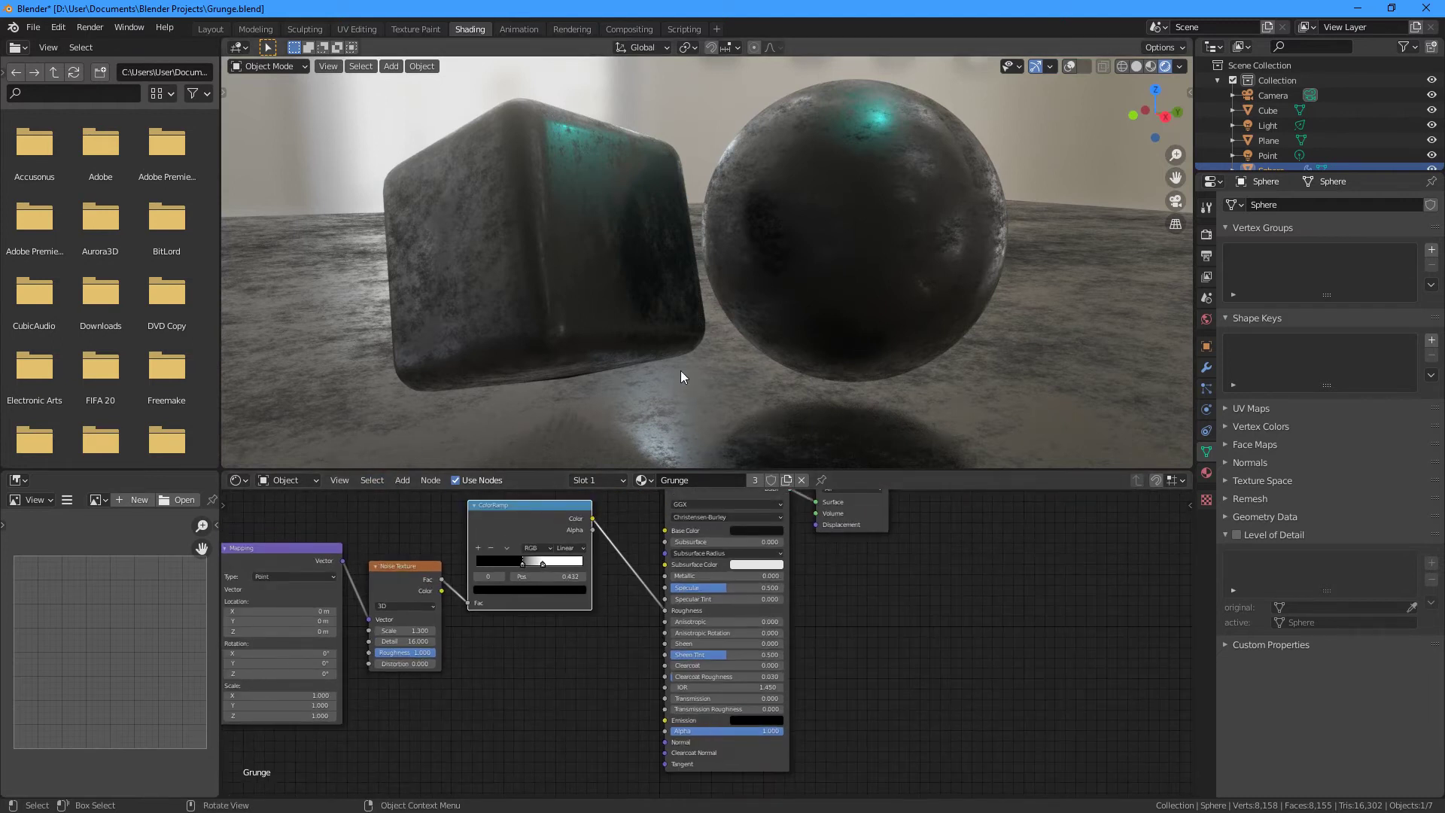
click(406, 481)
click(415, 496)
text(bump)
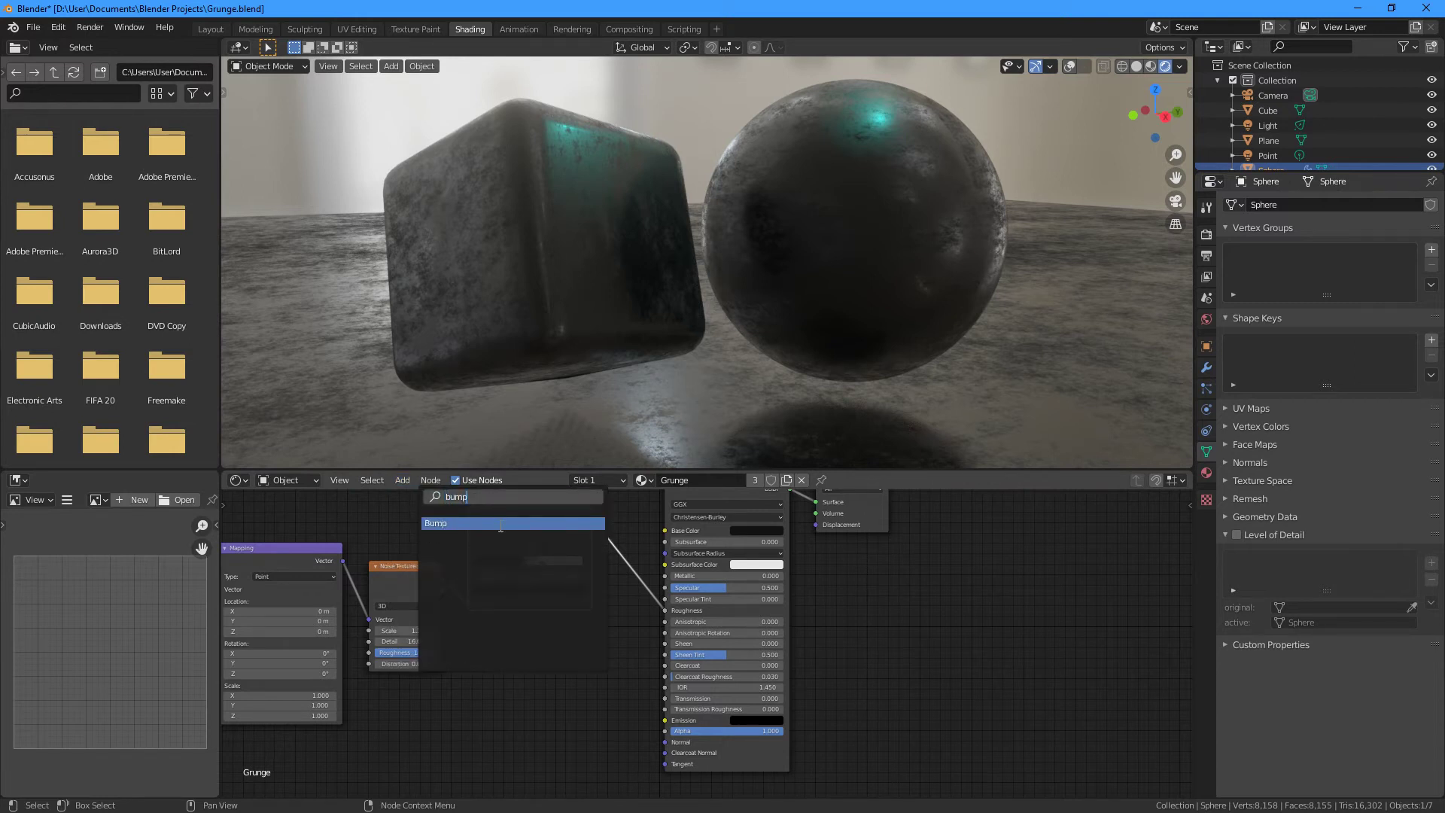
key(Return)
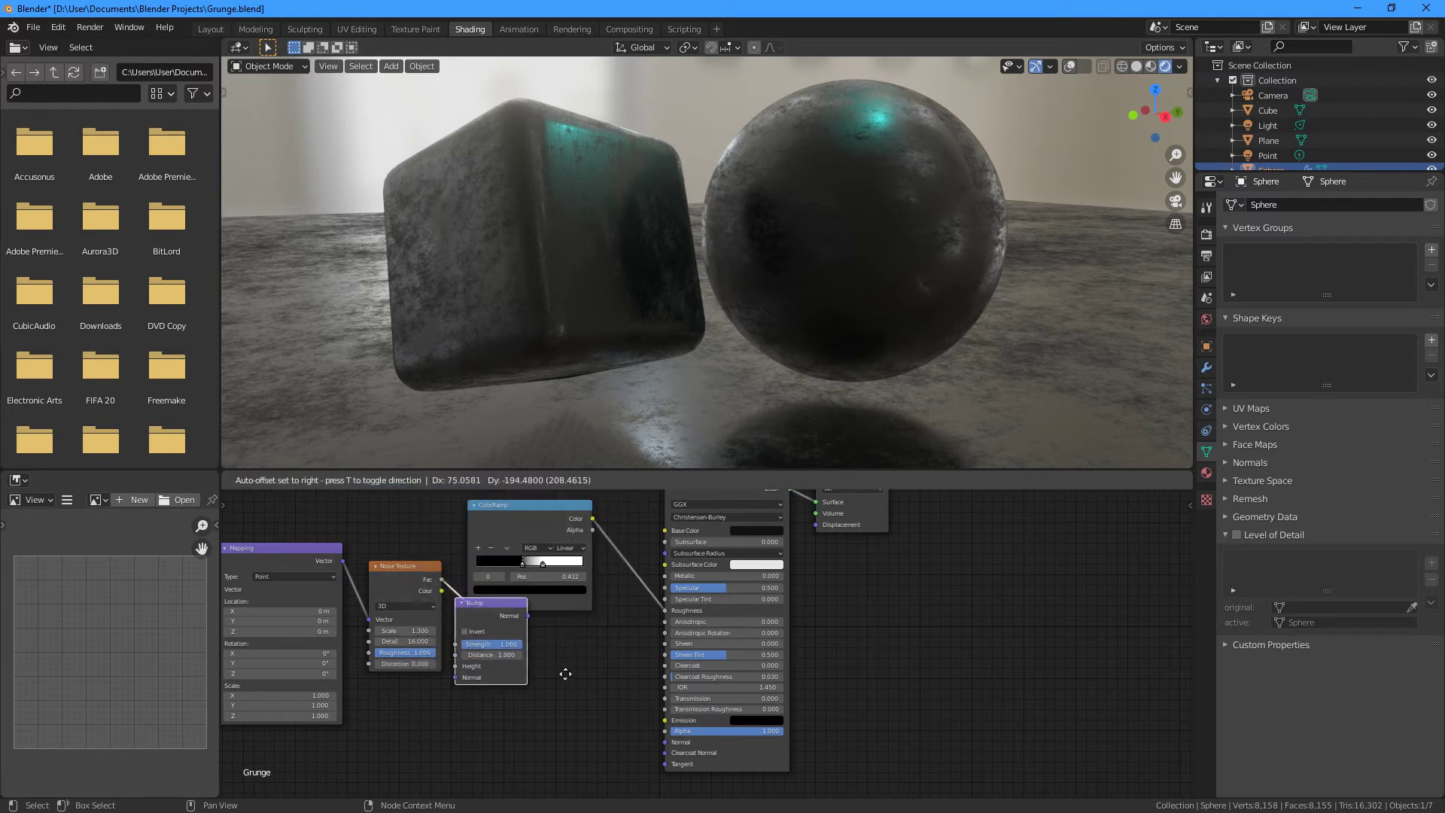
click(623, 757)
scroll(566, 607, down, 2)
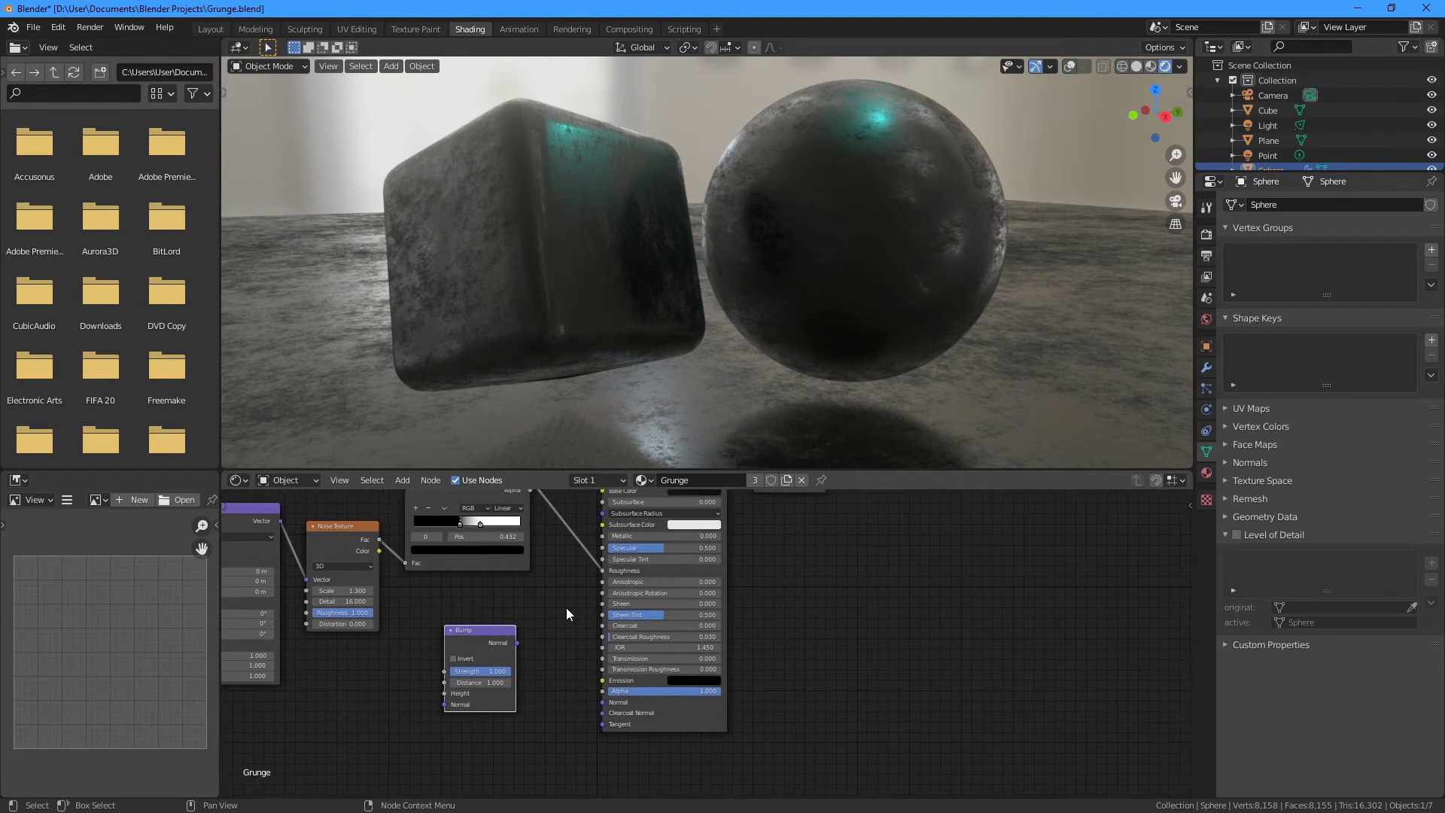
drag(543, 491, 465, 690)
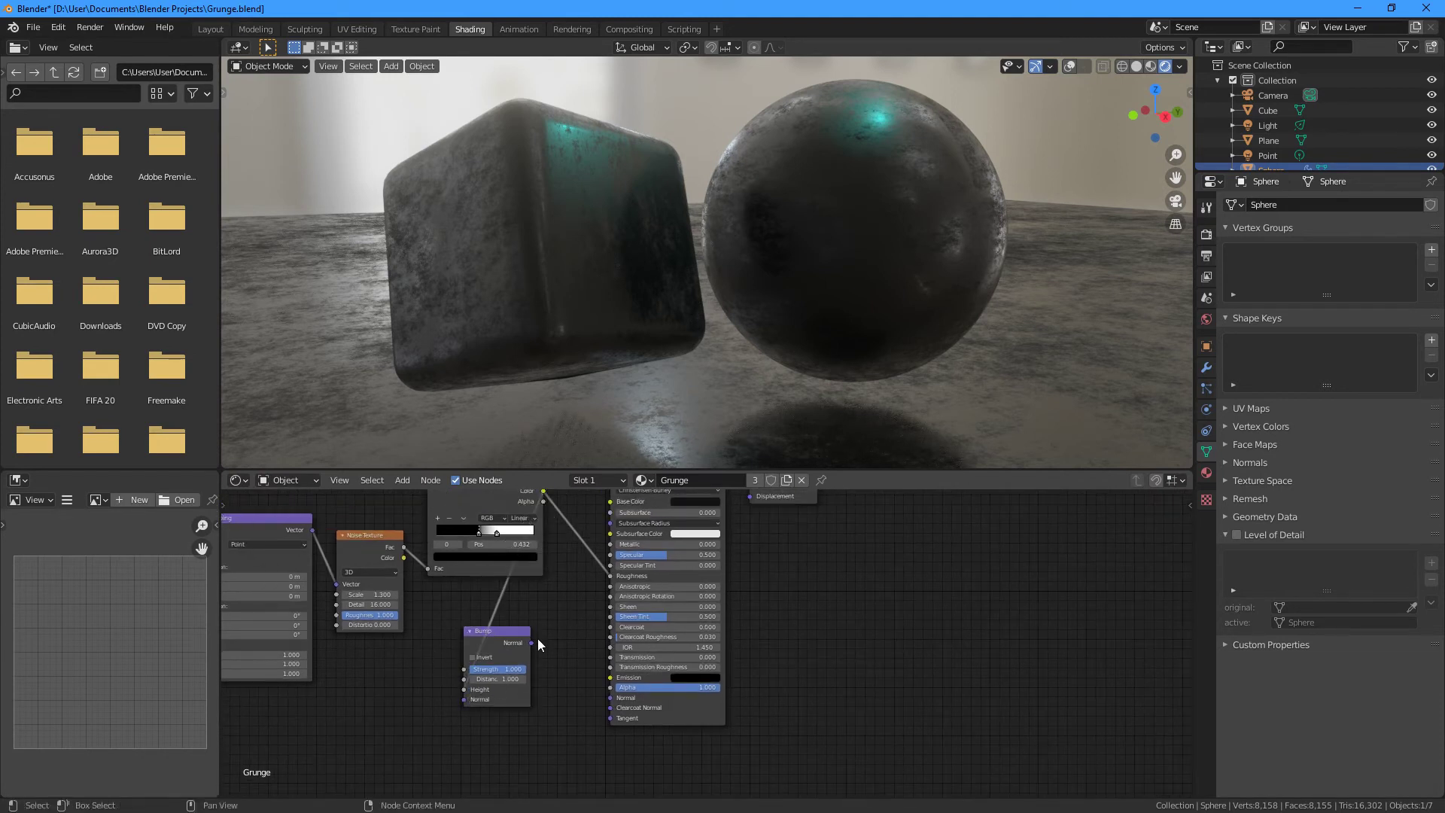
drag(532, 642, 611, 699)
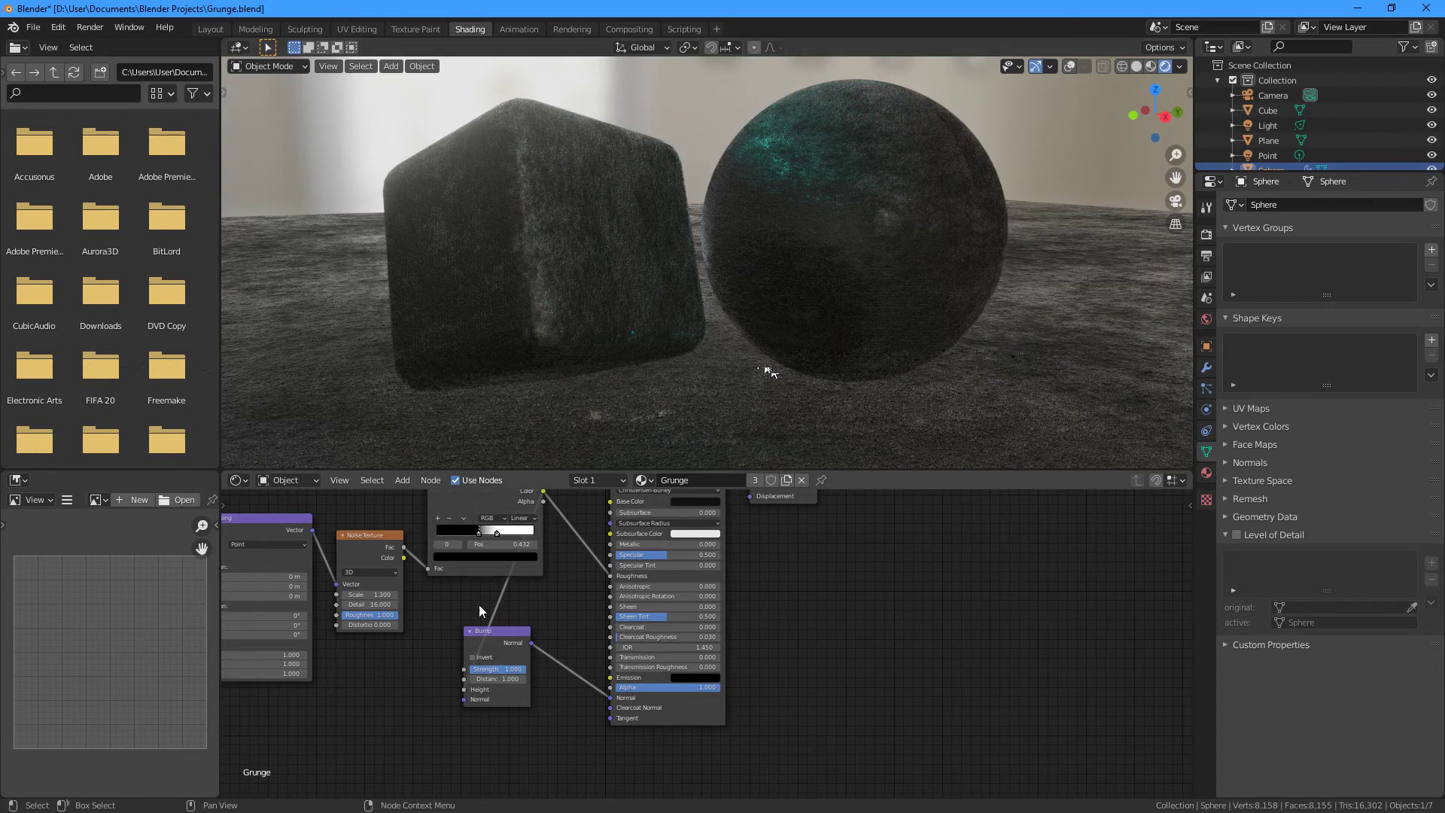
- Set the Bump Strength to 0.2 and orbit to inspect the cube and sphere
click(501, 669)
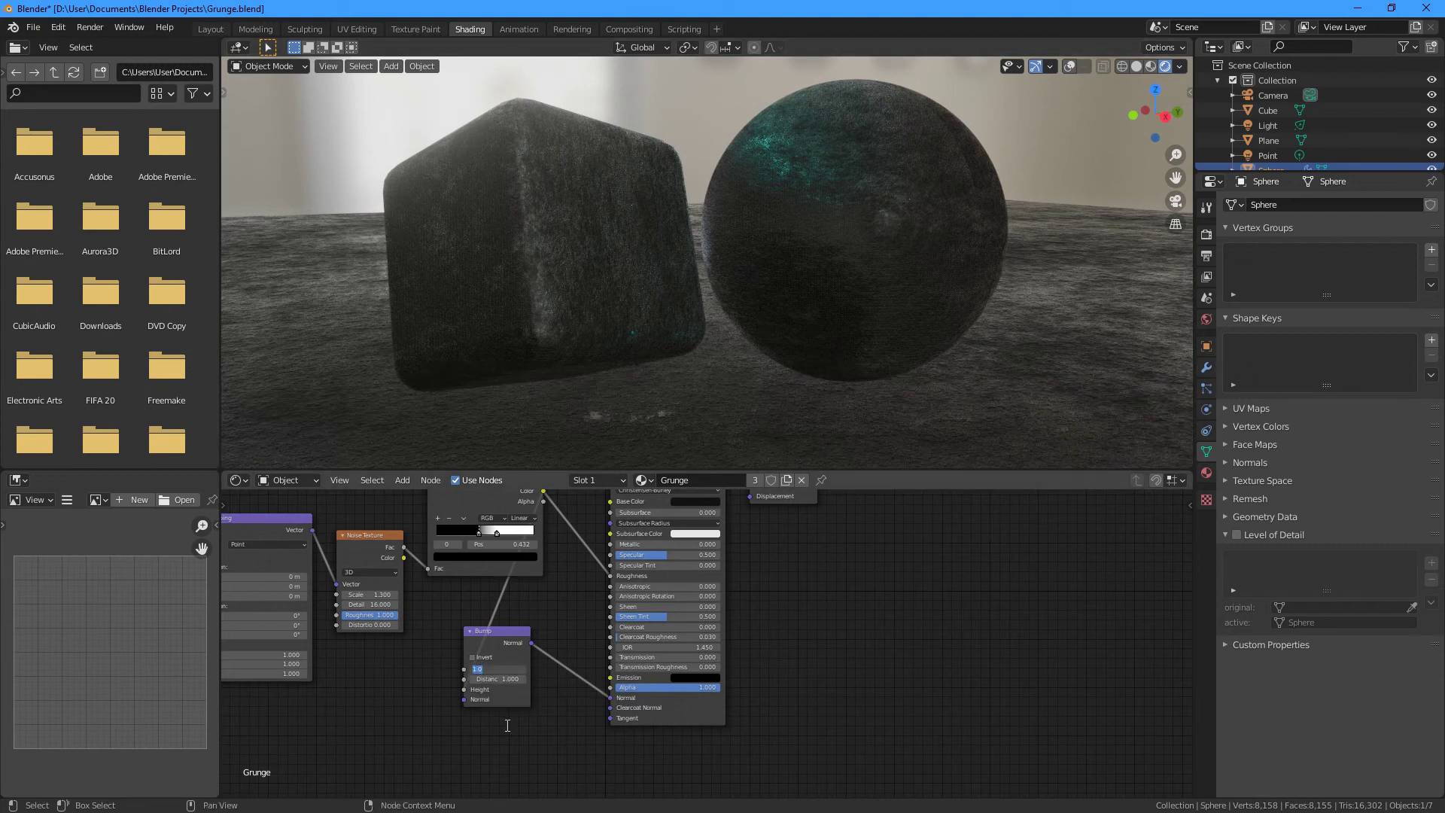
text(0.2)
key(Return)
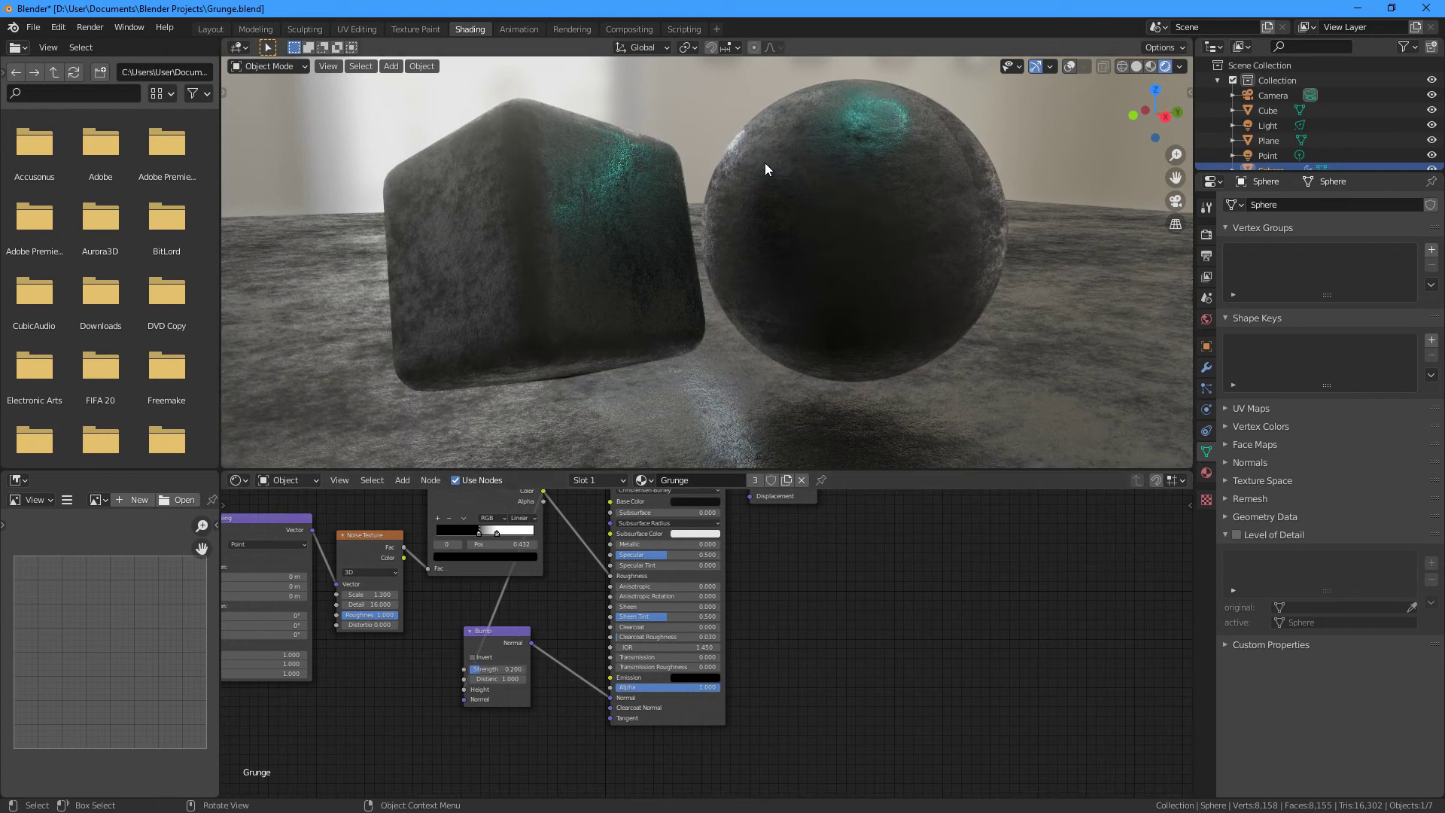
middle_drag(811, 276, 654, 324)
scroll(602, 242, up, 5)
- Set the Principled BSDF Base Color to dark purple (HSV 0.756, 0.313, 0.291)
scroll(655, 324, down, 4)
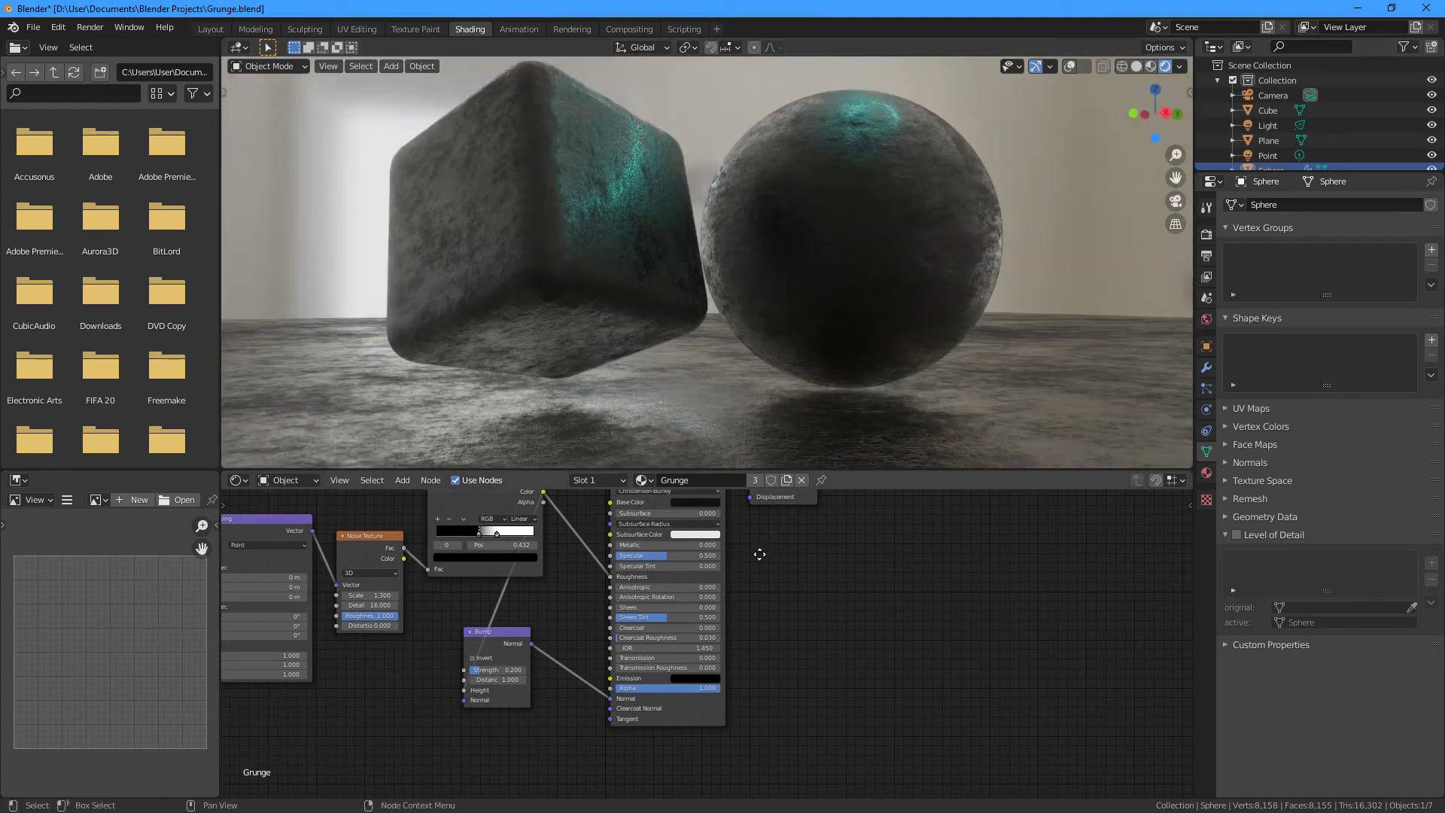
middle_drag(707, 509, 718, 530)
click(717, 523)
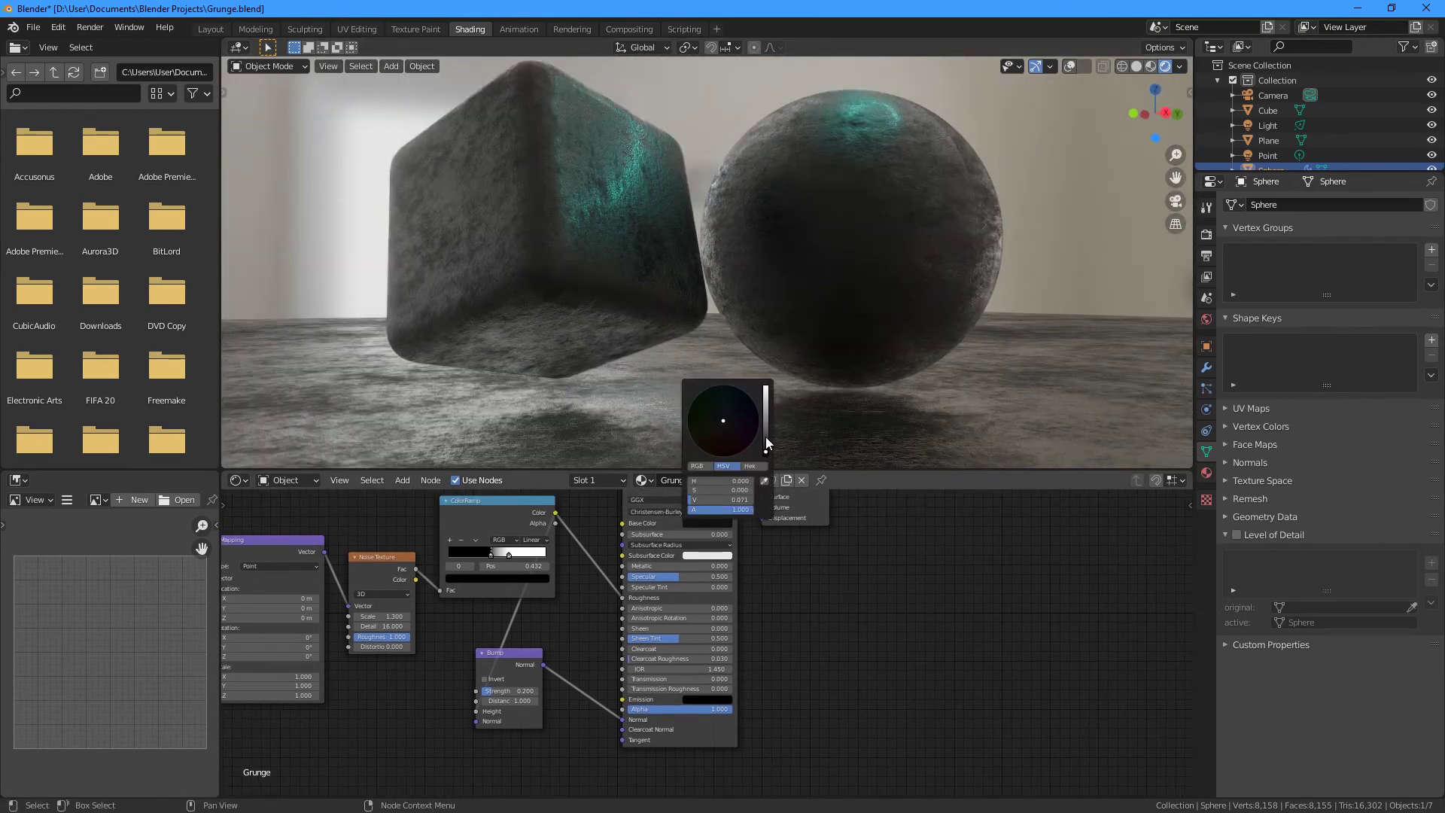
mouse_move(765, 437)
mouse_down()
mouse_move(704, 406)
mouse_move(760, 441)
mouse_up()
click(711, 429)
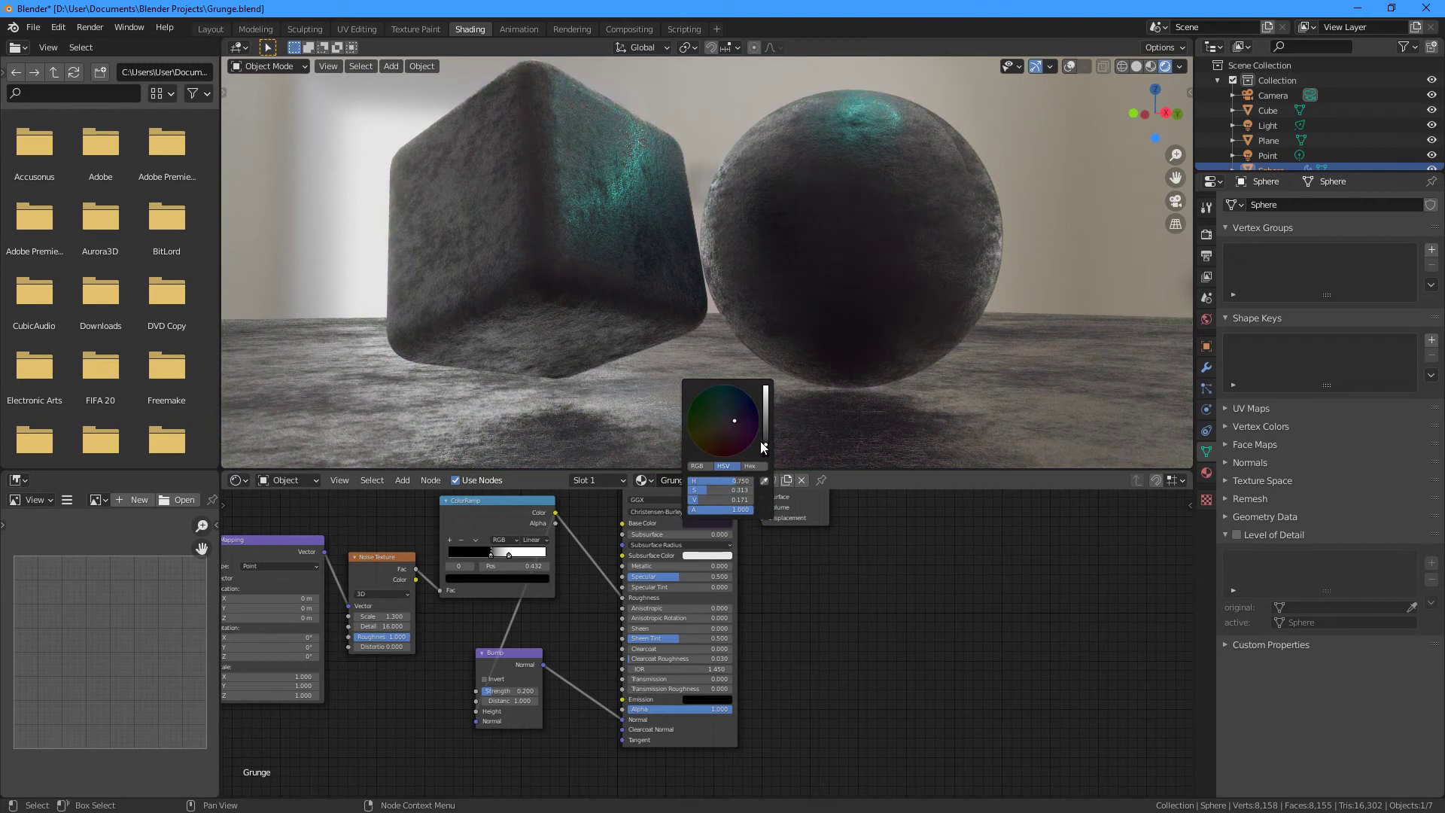
click(764, 438)
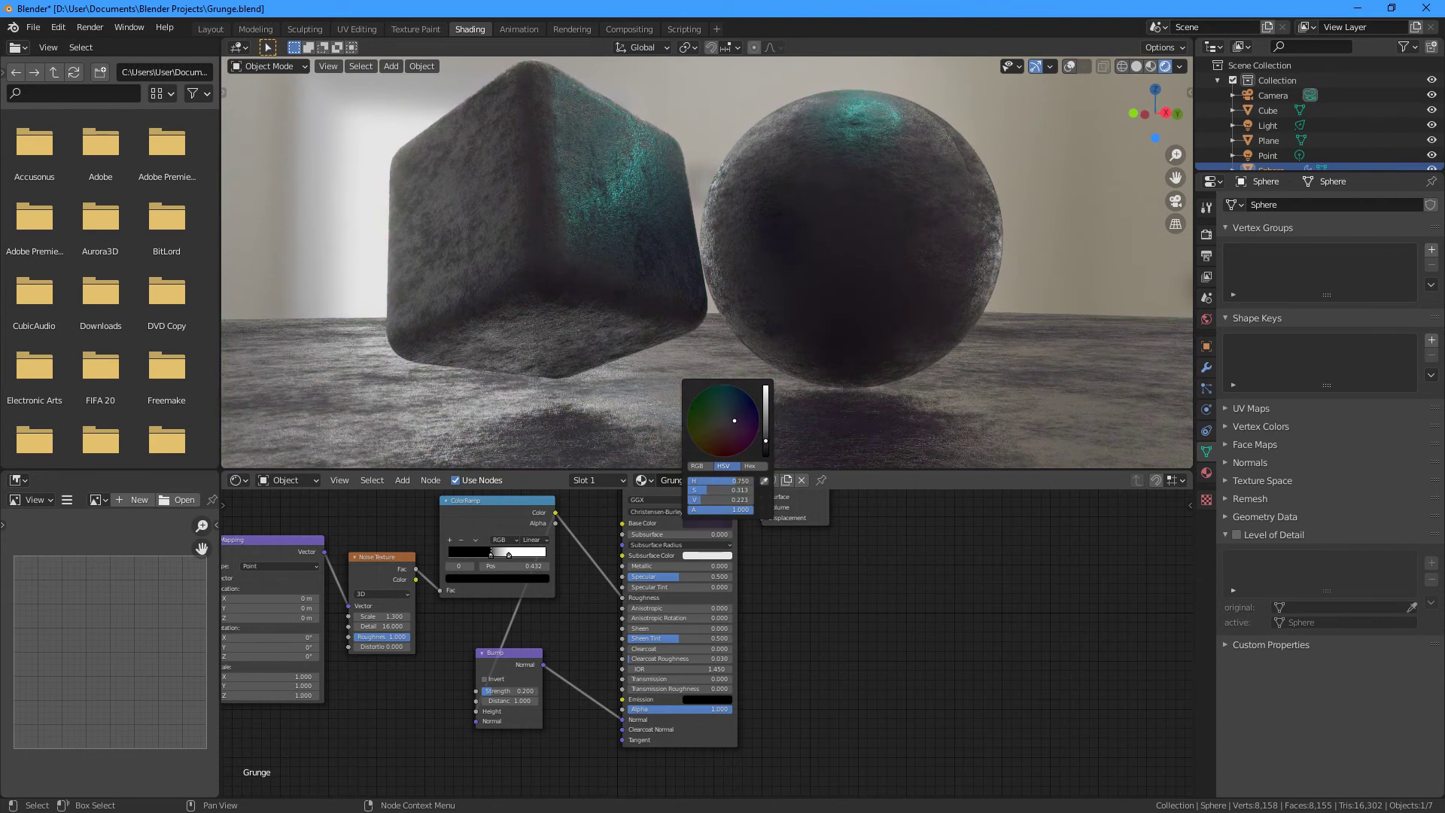
click(765, 442)
- In the Layout workspace, set the Ambient Occlusion Factor to 3.00
click(217, 29)
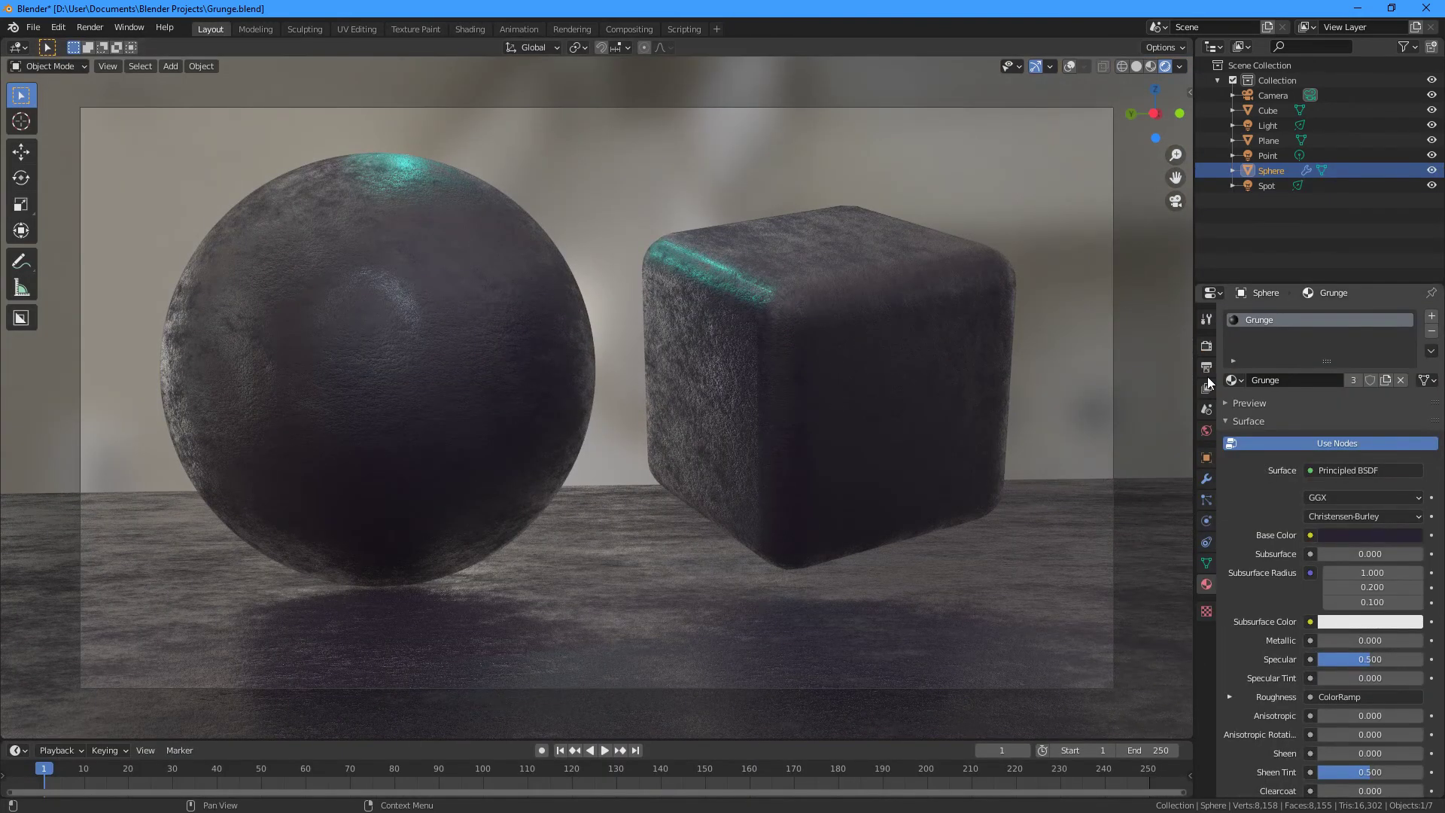
click(1207, 345)
click(1225, 418)
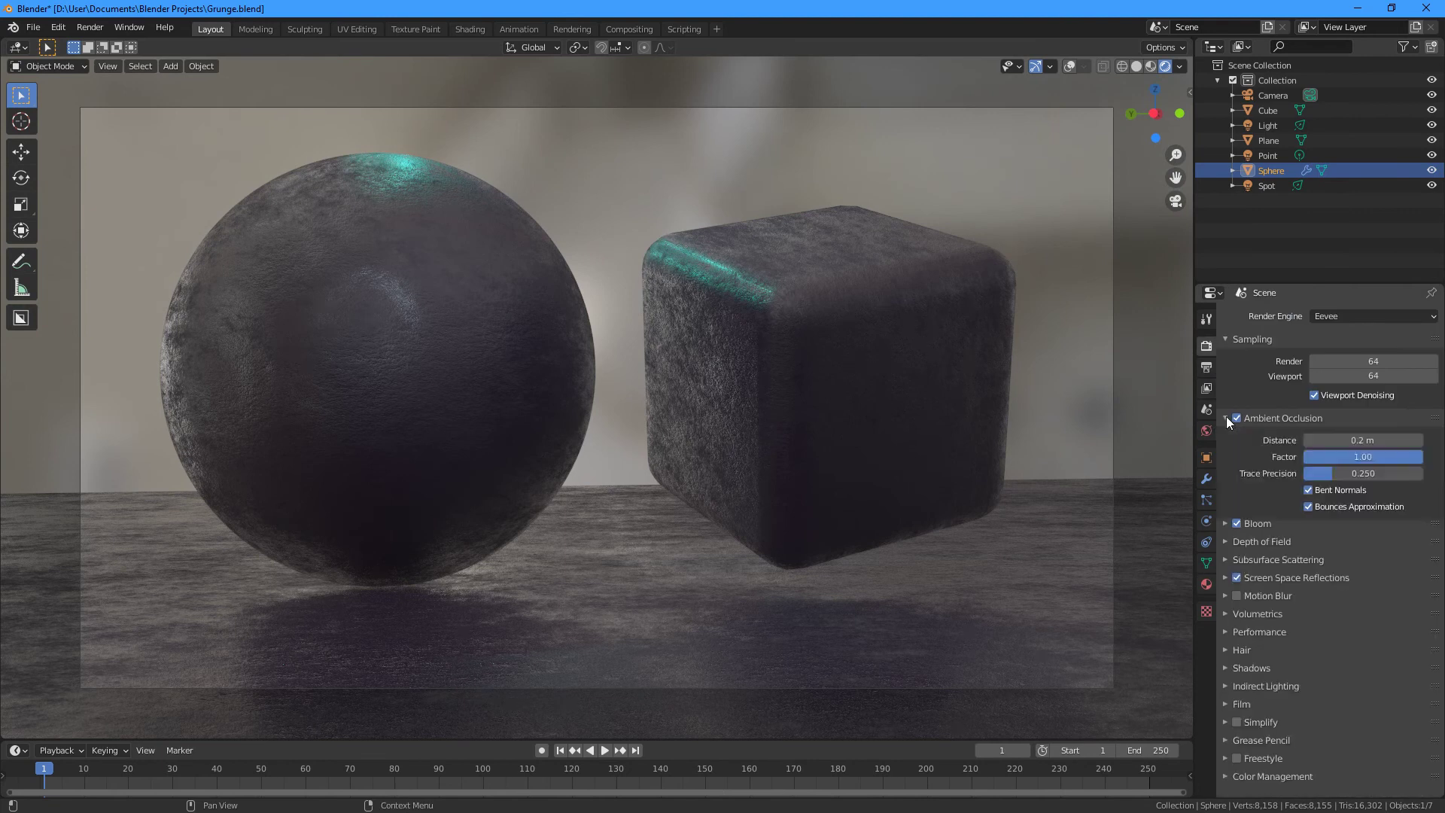
click(1352, 456)
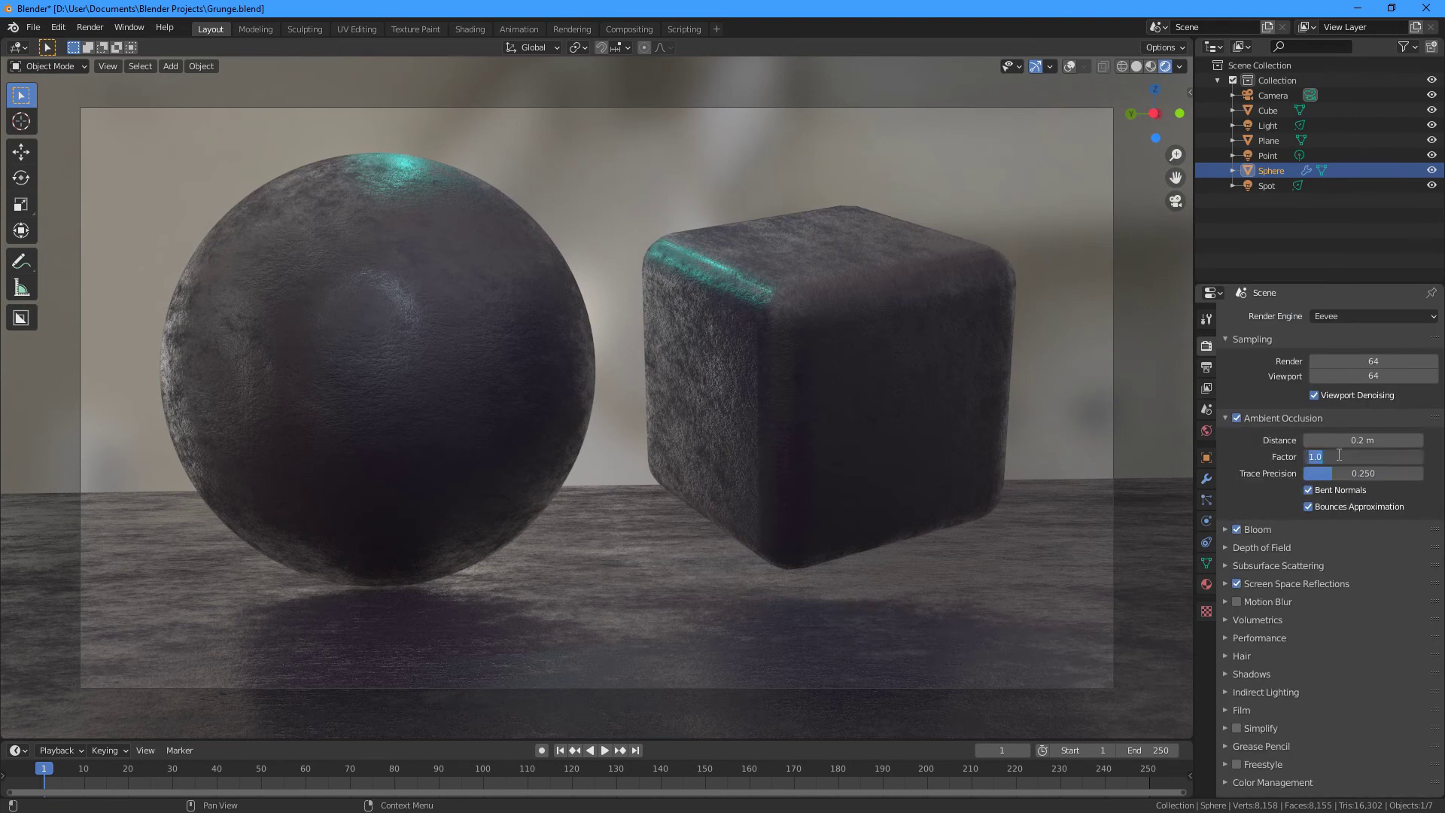
text(3)
key(Return)
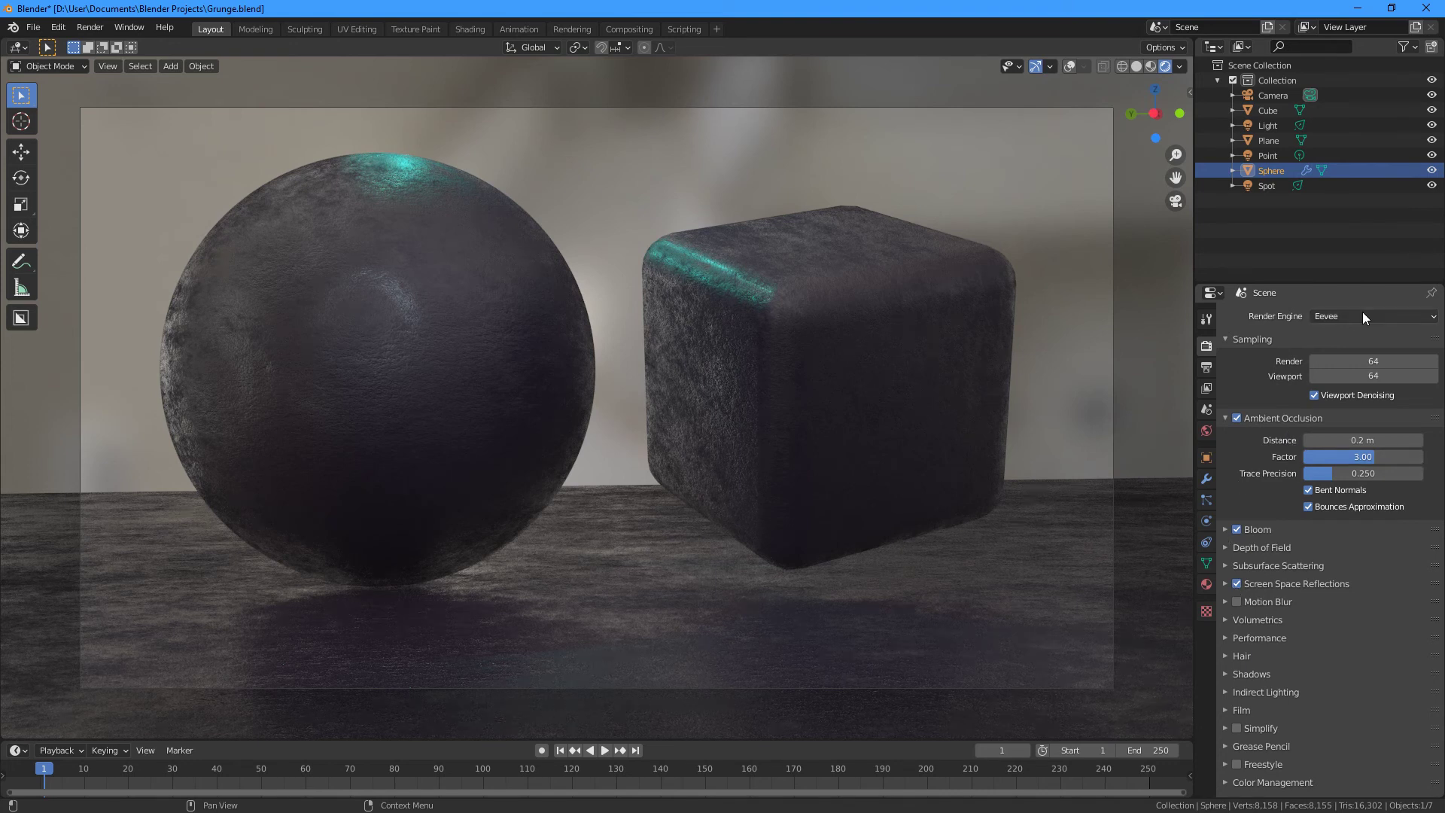
- Toggle the Point, Spot and Light visibility to compare lighting, then select Plane and Cube
click(1427, 154)
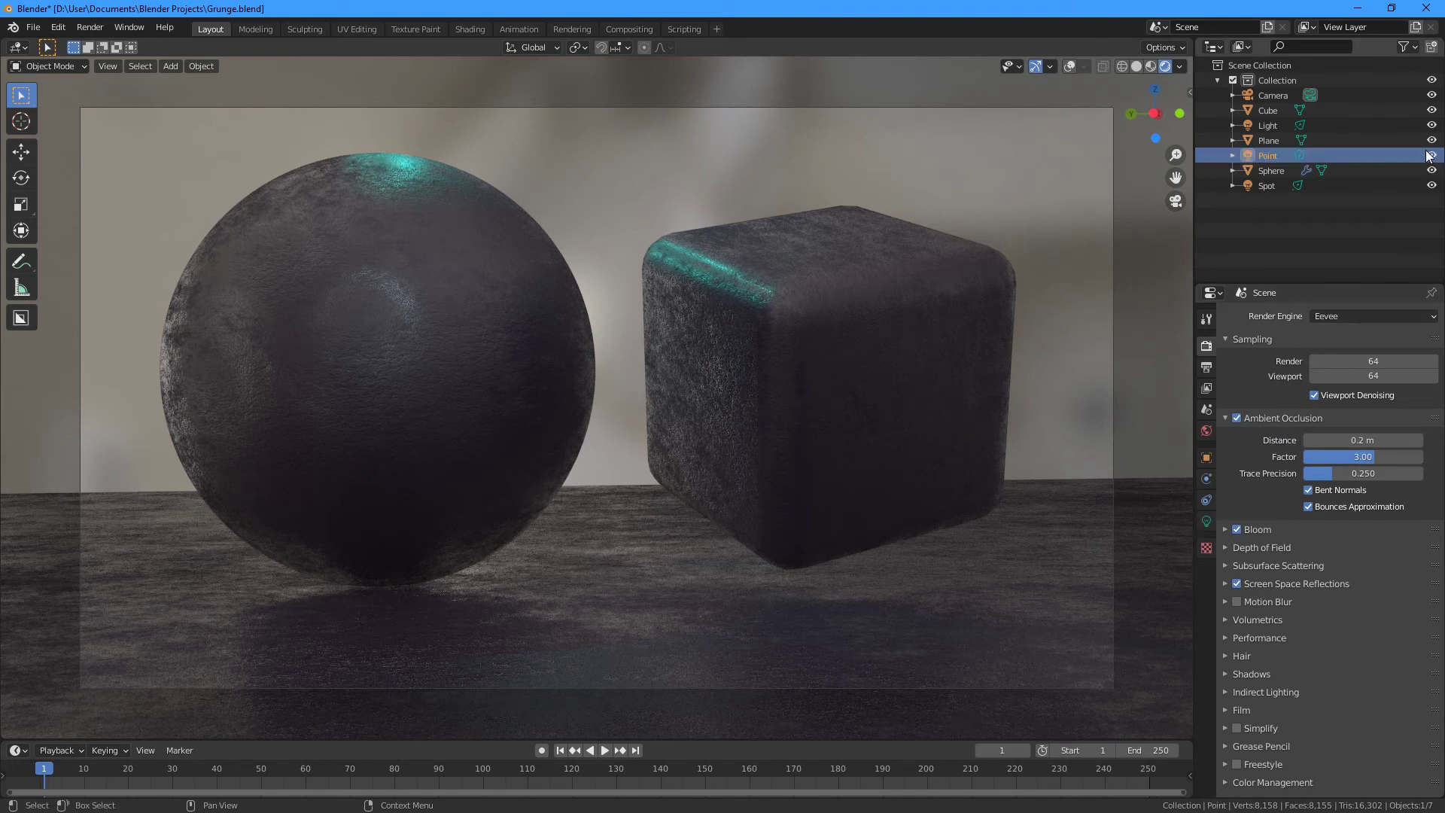
click(1430, 155)
click(1433, 155)
click(1437, 184)
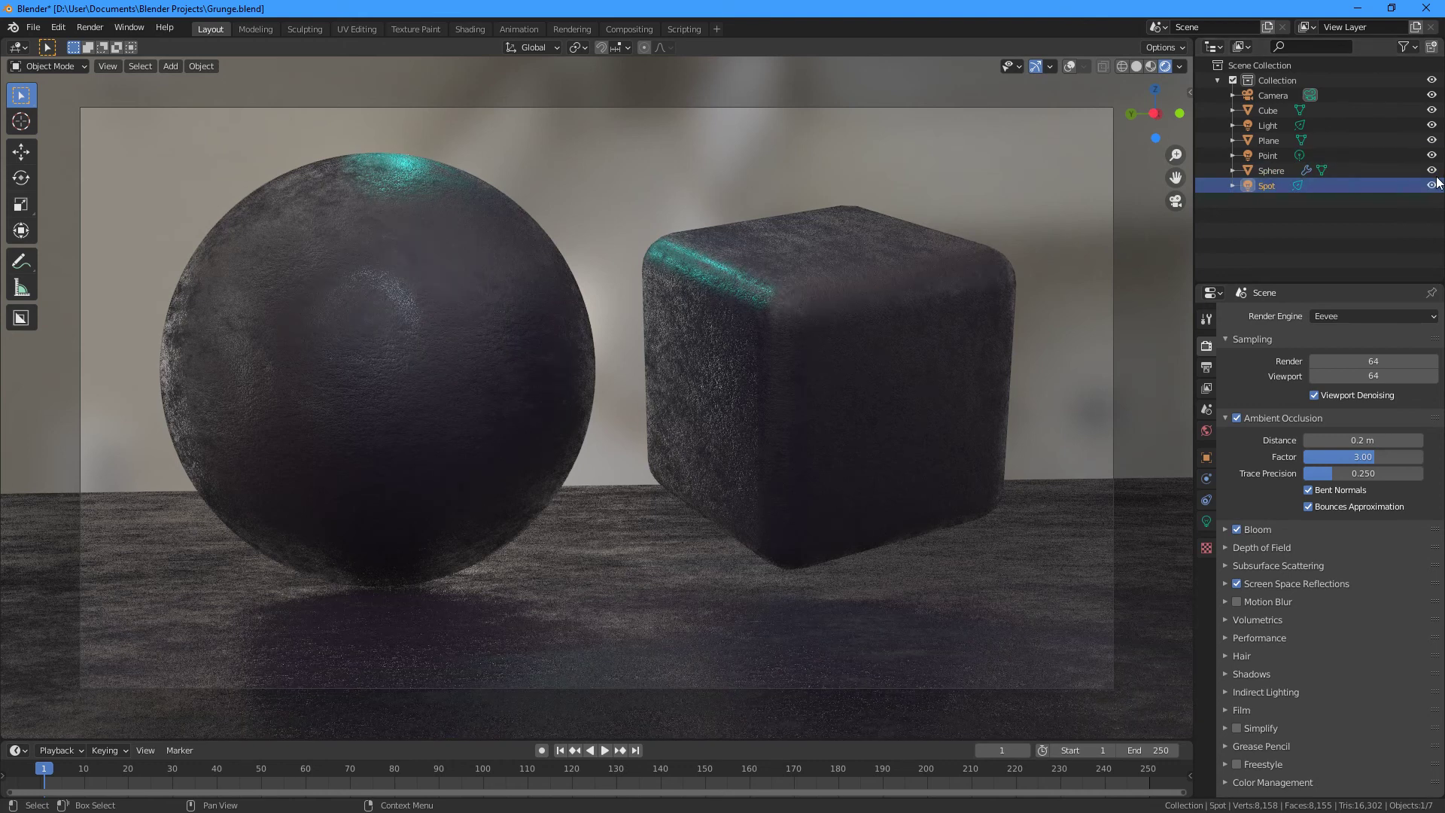
click(1431, 185)
click(1432, 186)
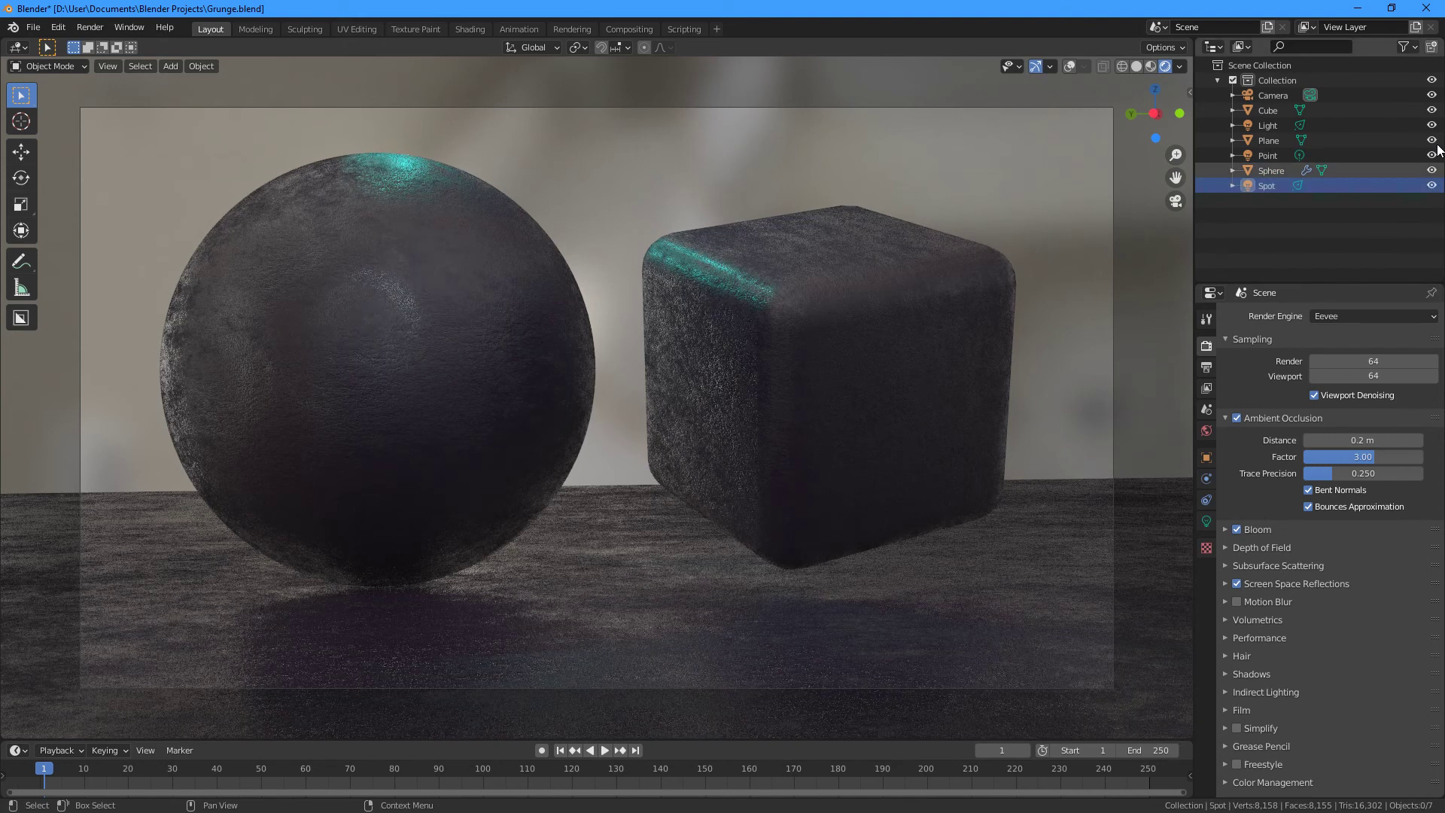
click(1432, 126)
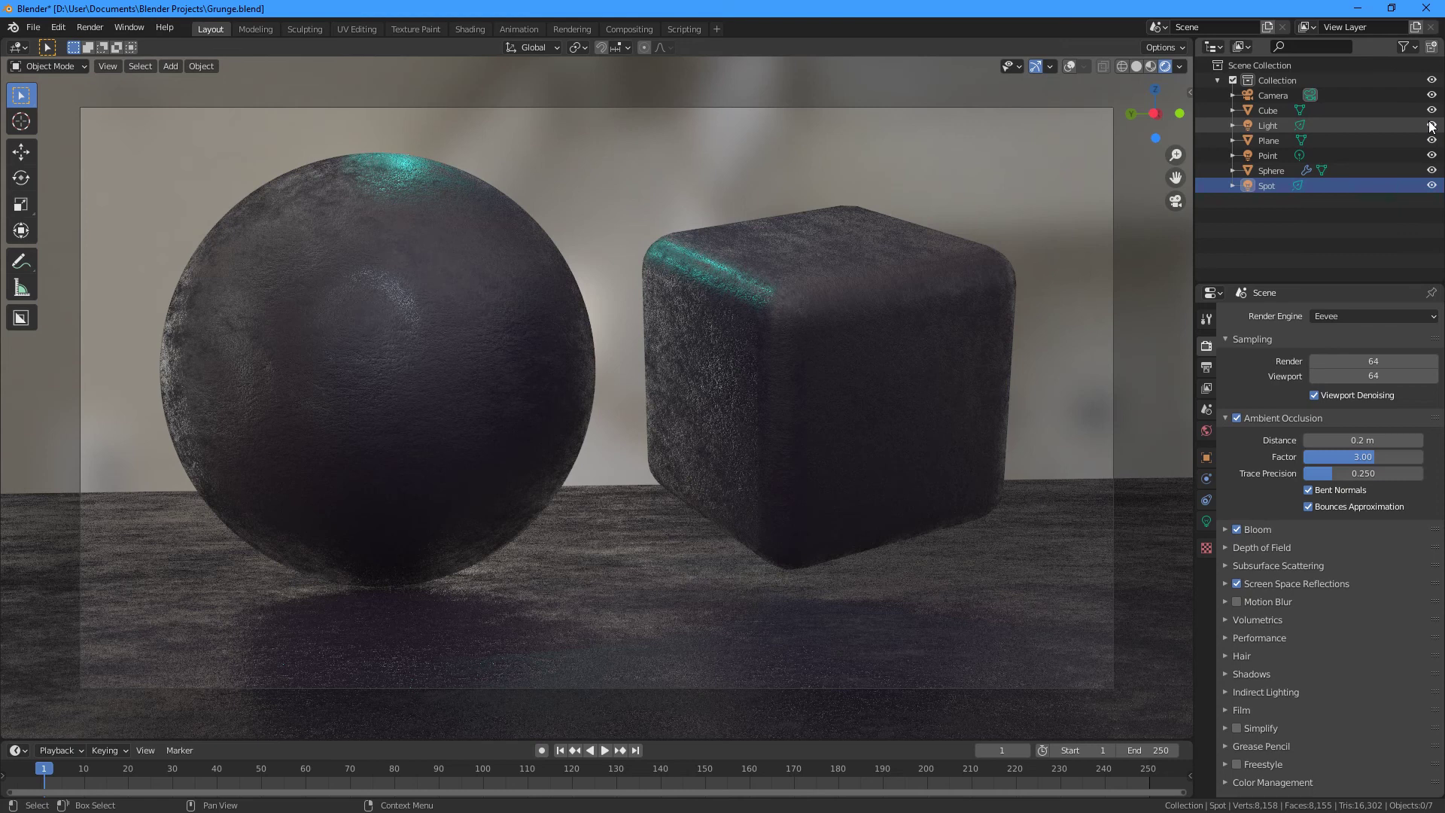
click(1415, 125)
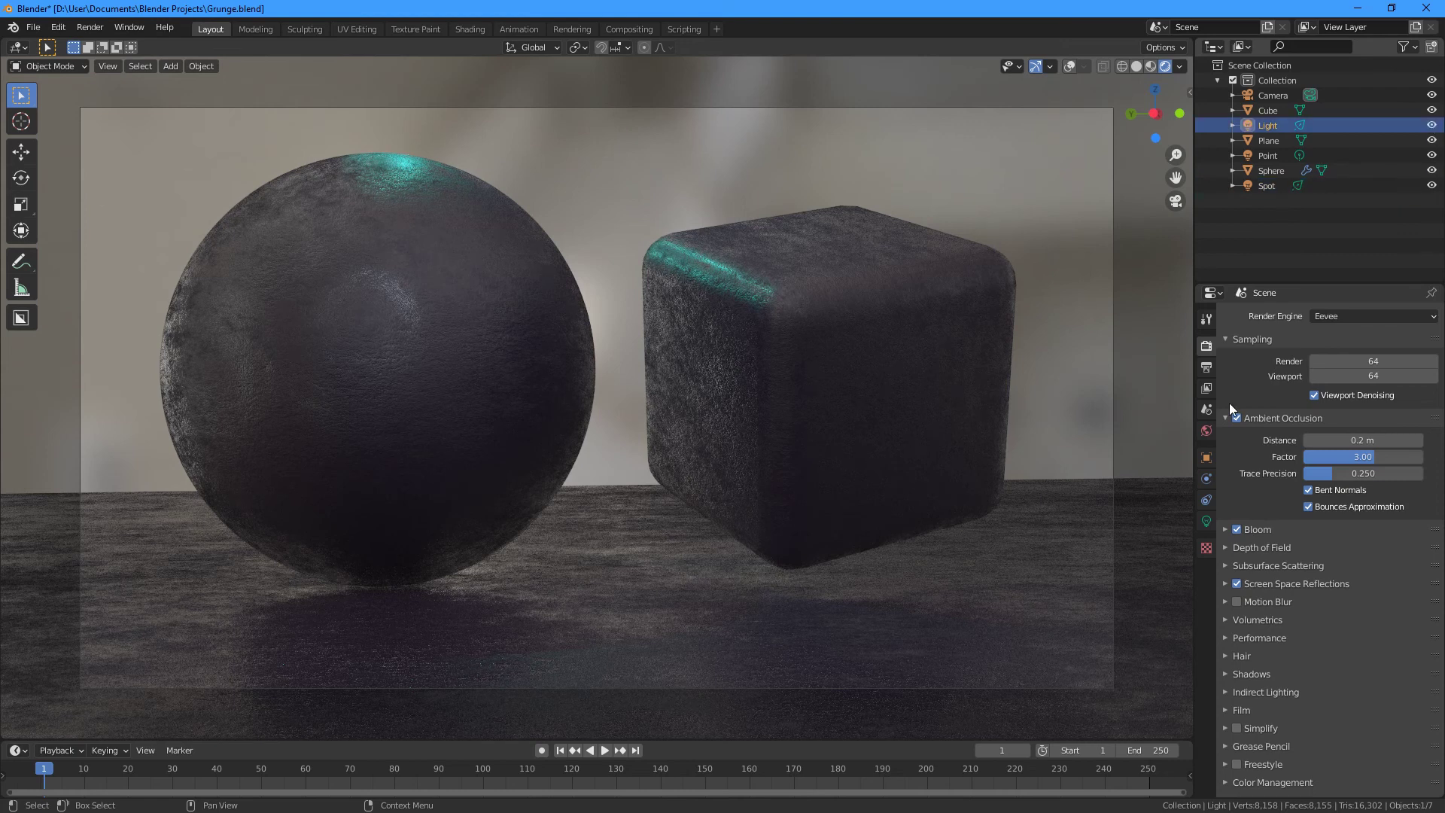
click(1206, 521)
click(1268, 140)
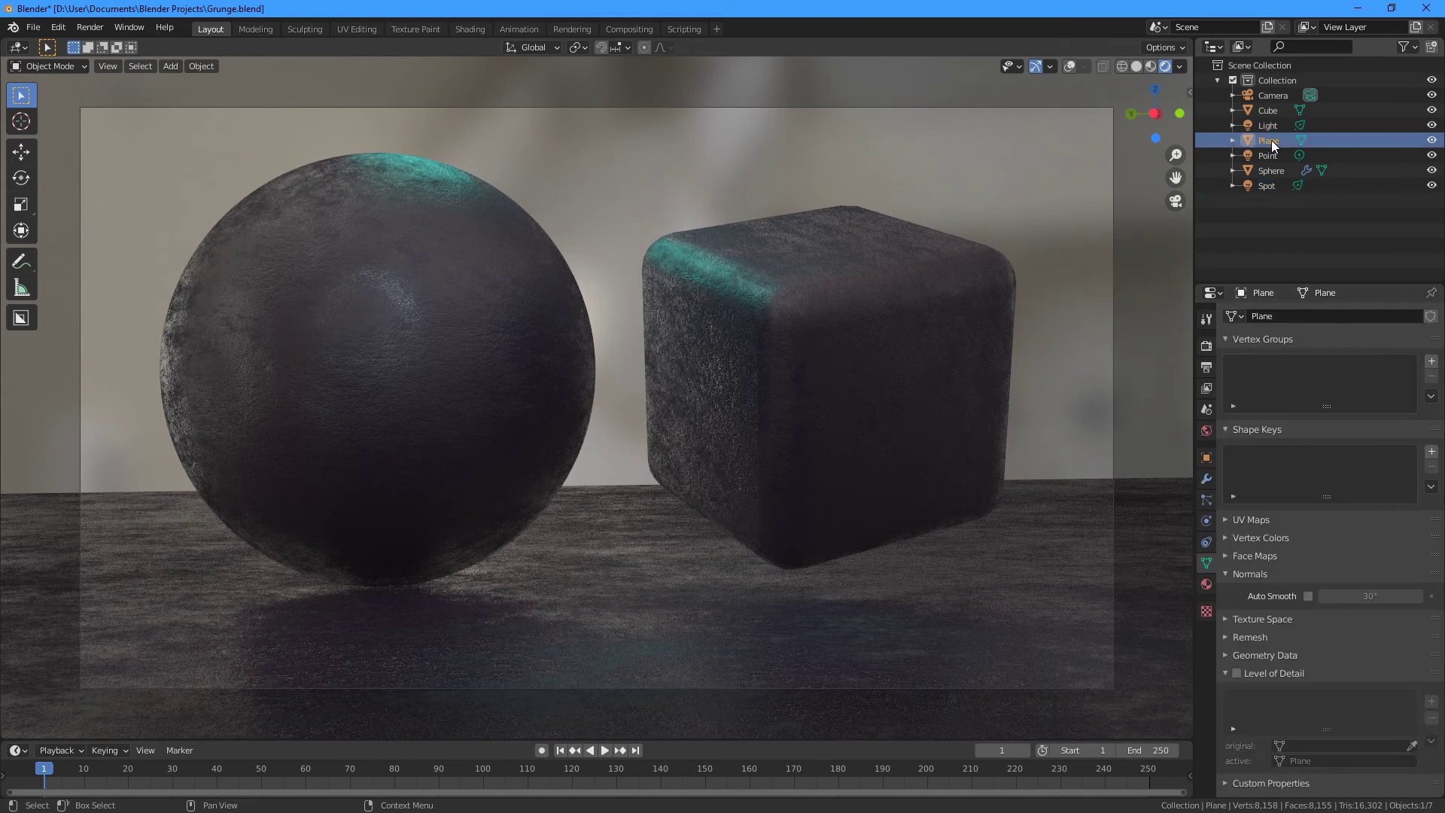
click(1268, 110)
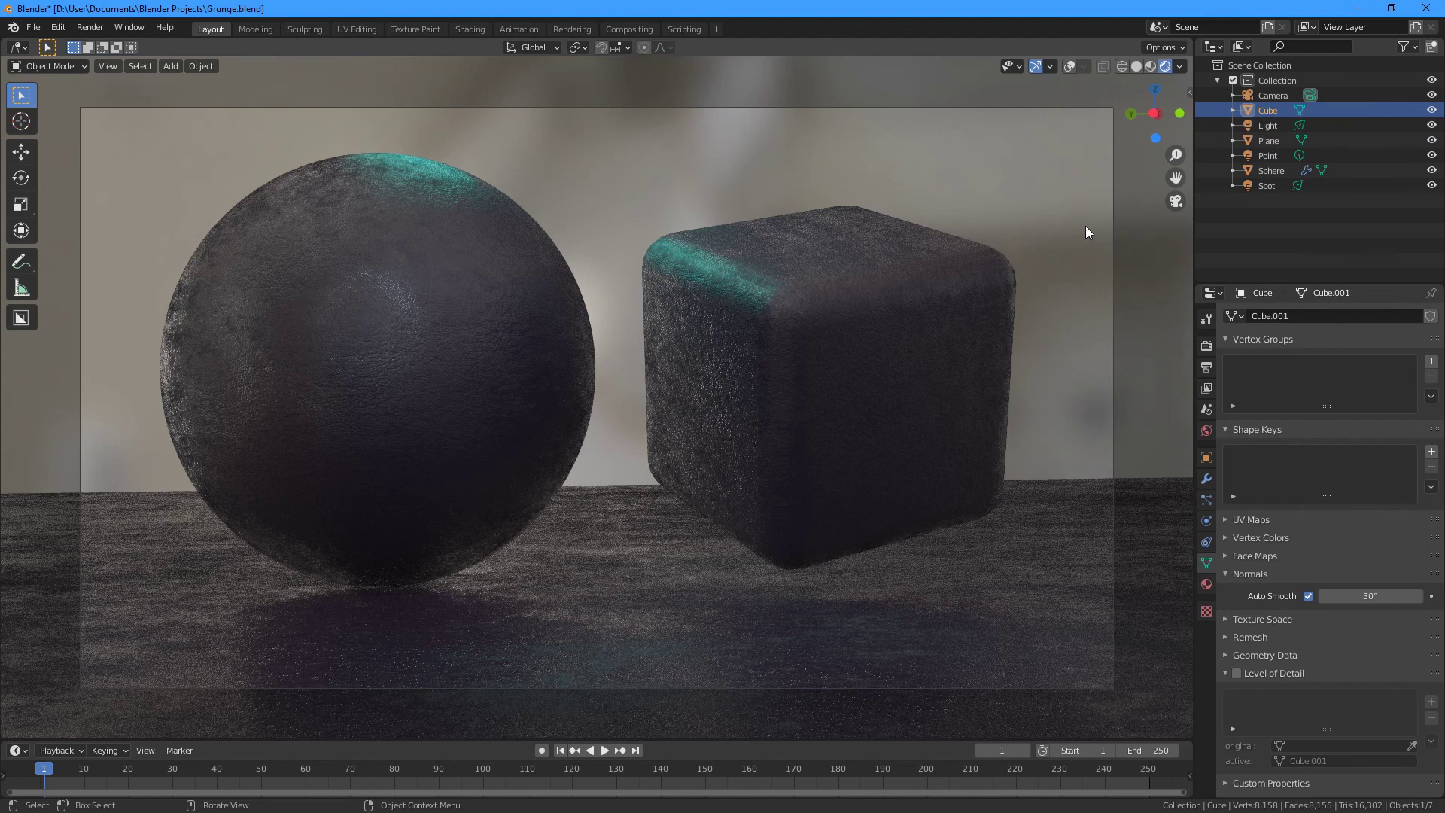
- Expose the Cube's roughness ColorRamp in the Material tab and drag its black stop to 0.526
click(1207, 584)
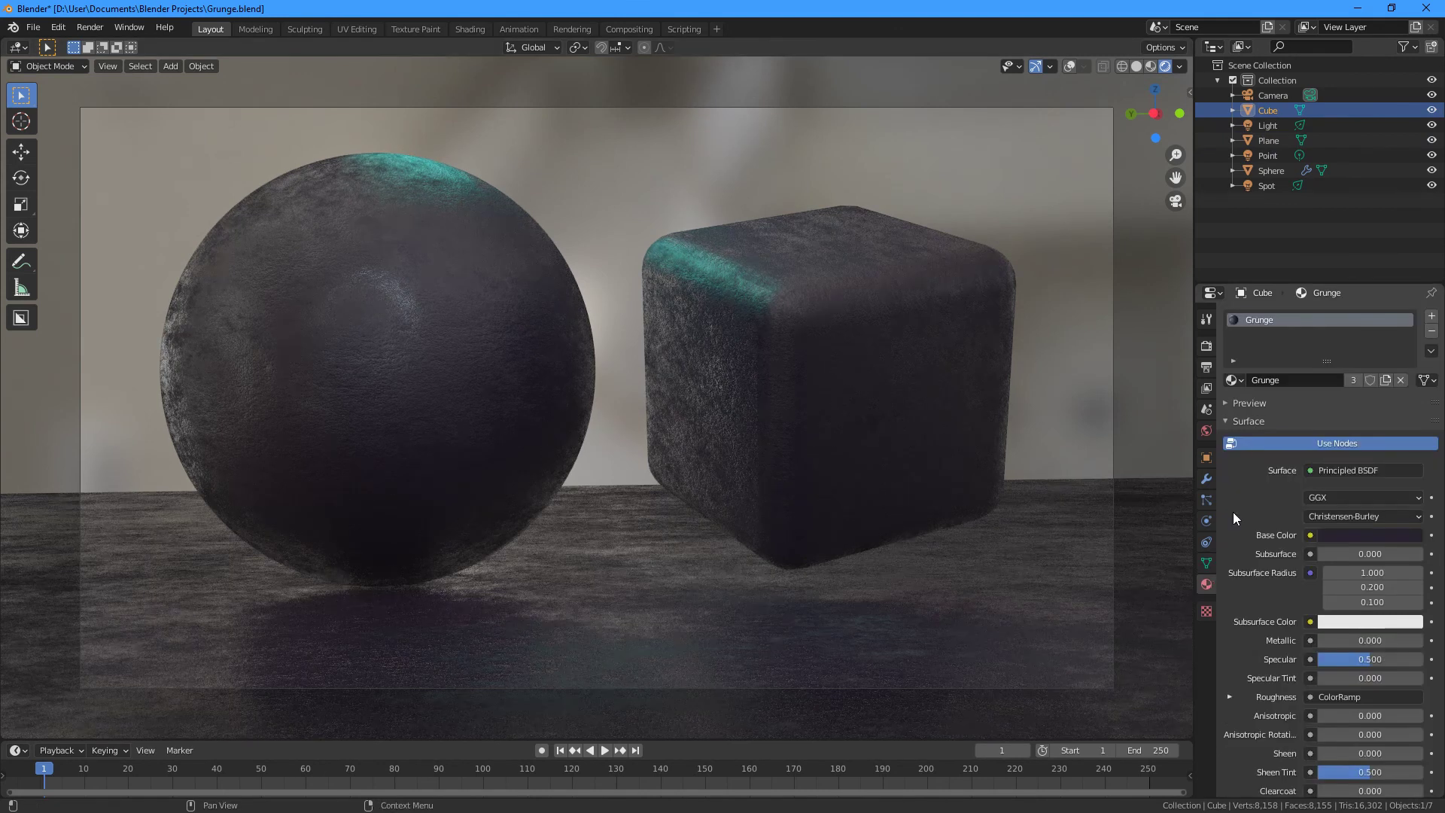
scroll(1233, 511, down, 3)
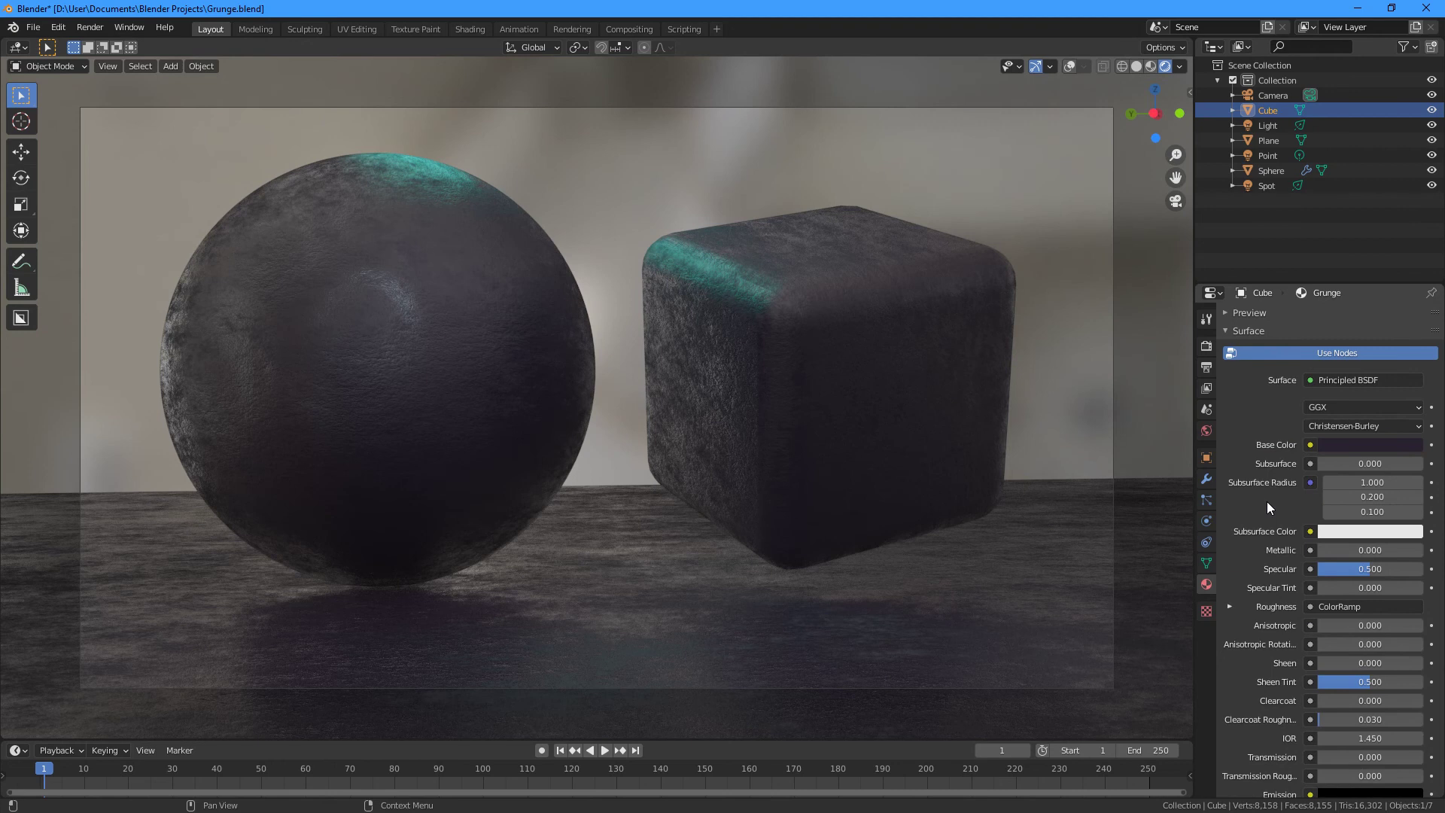
scroll(1266, 501, down, 3)
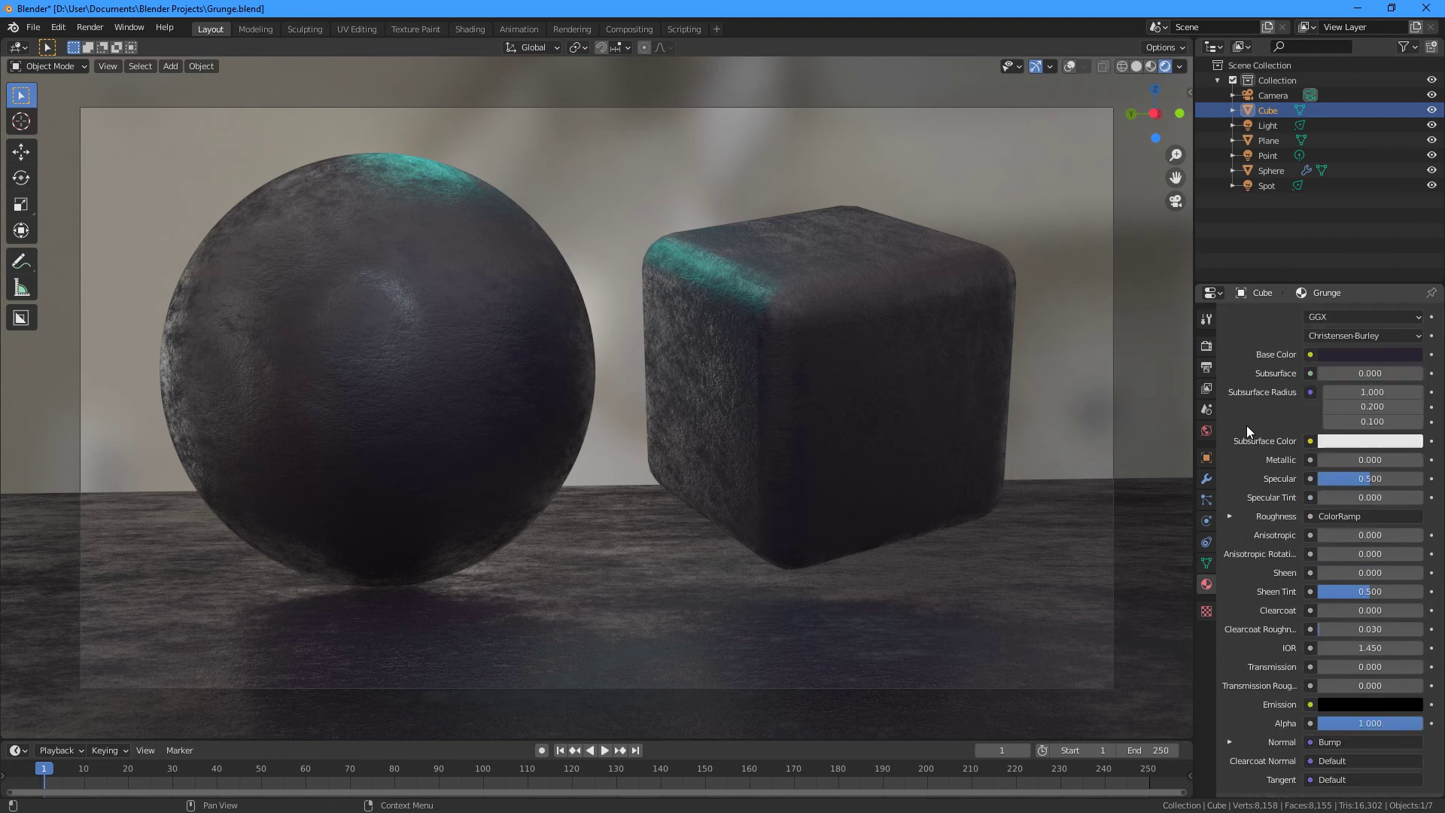
click(1229, 515)
scroll(1355, 502, down, 2)
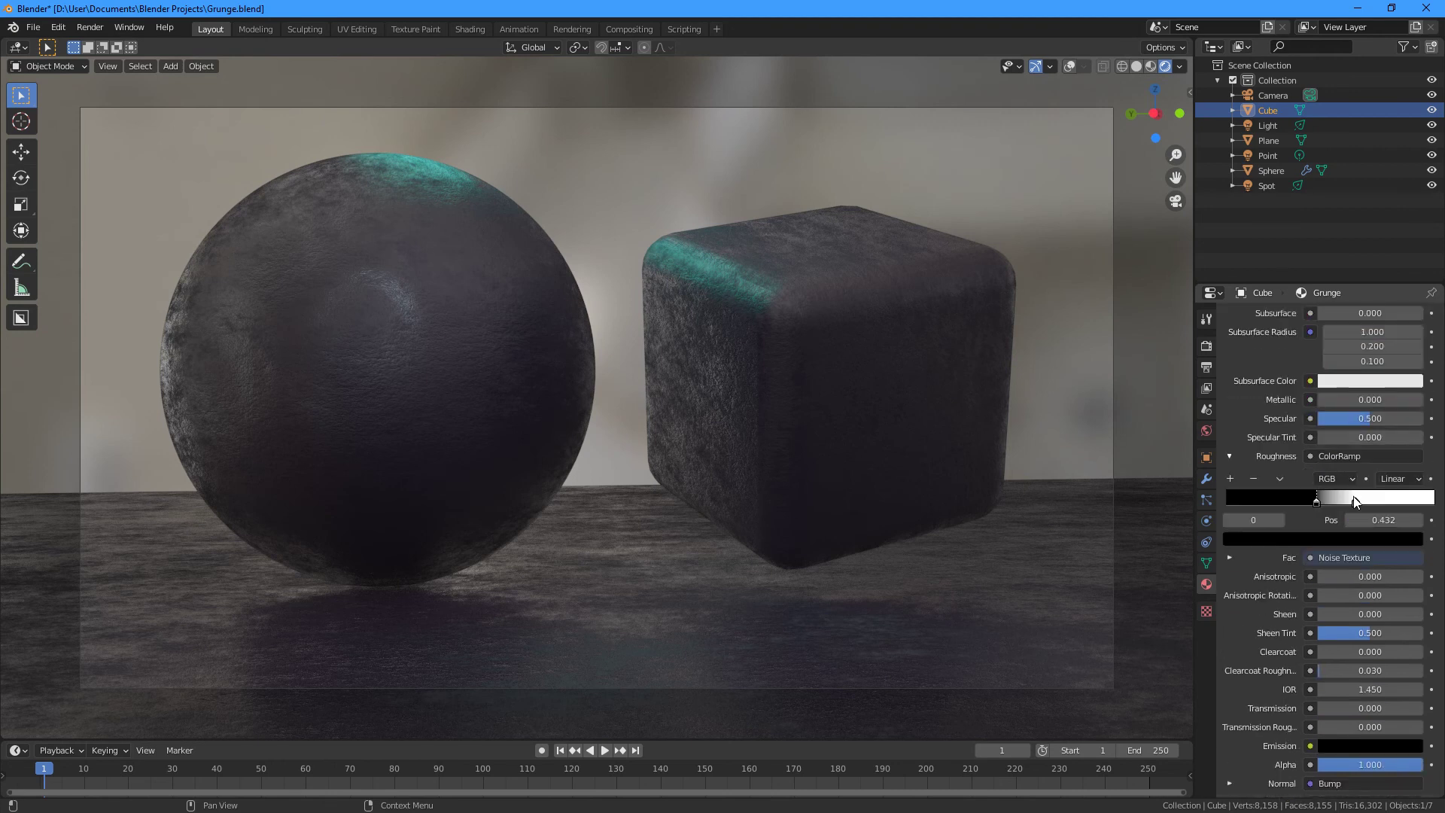
drag(1355, 502, 1258, 503)
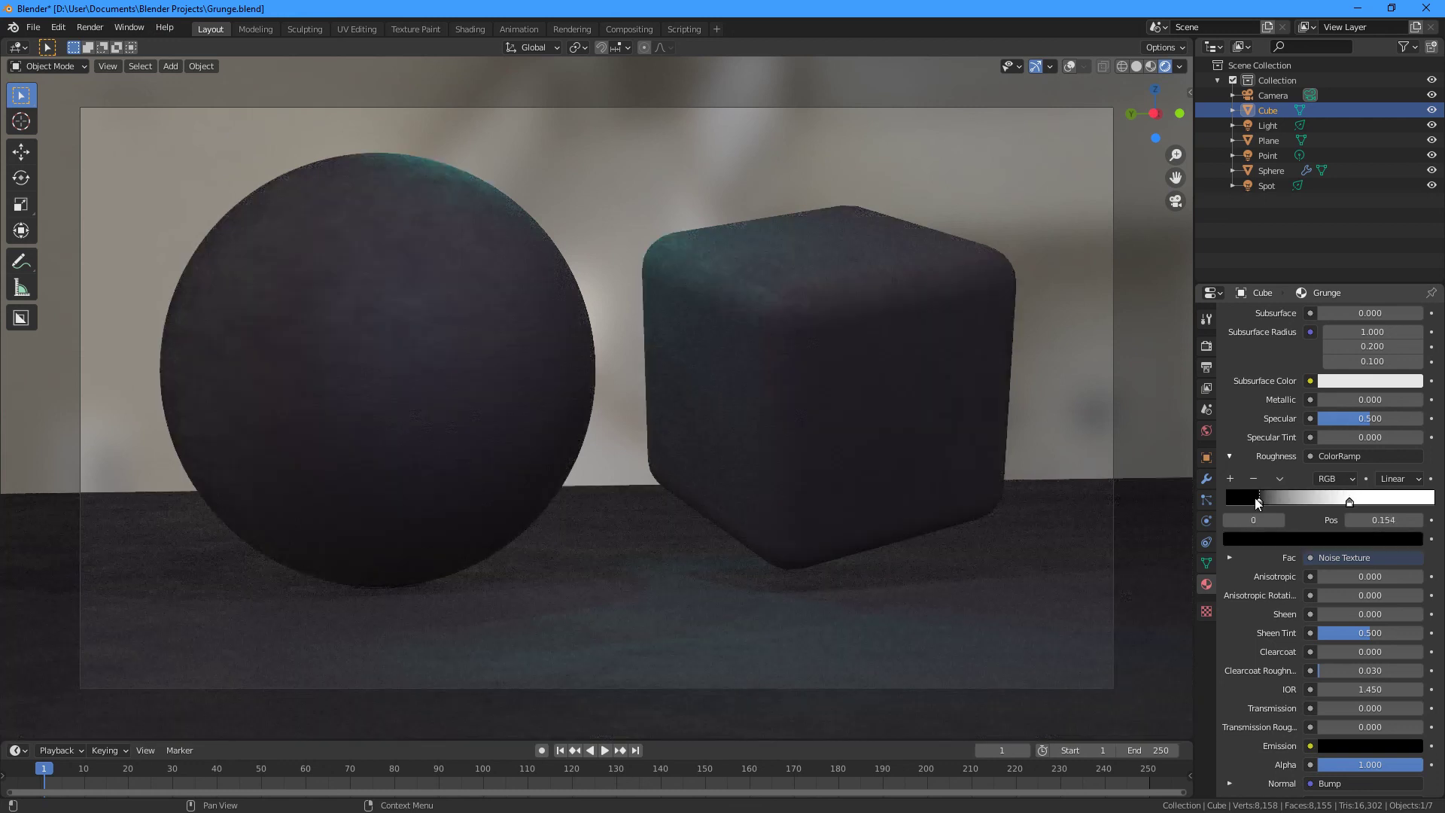
drag(1253, 498, 1336, 502)
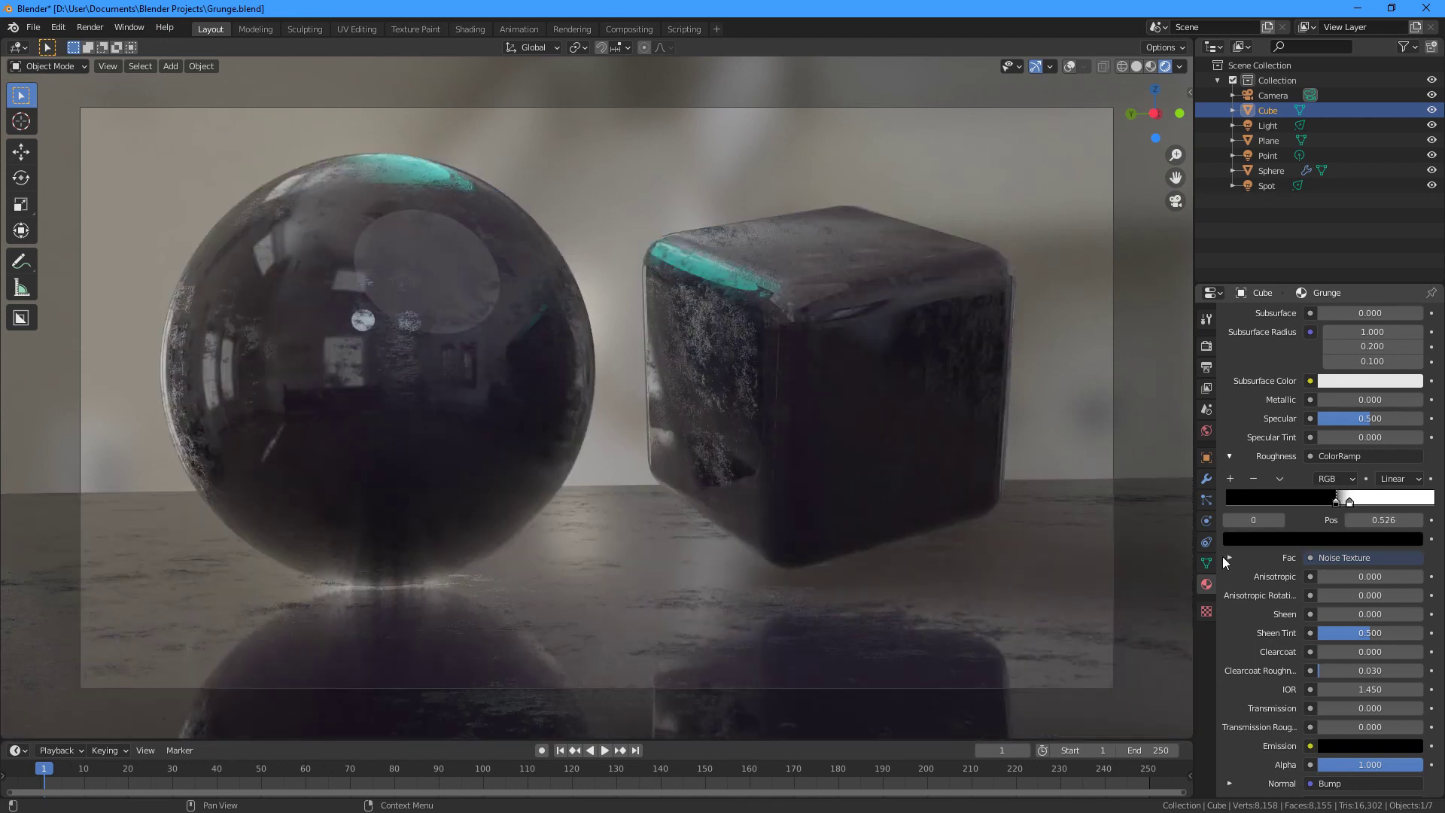
click(1223, 557)
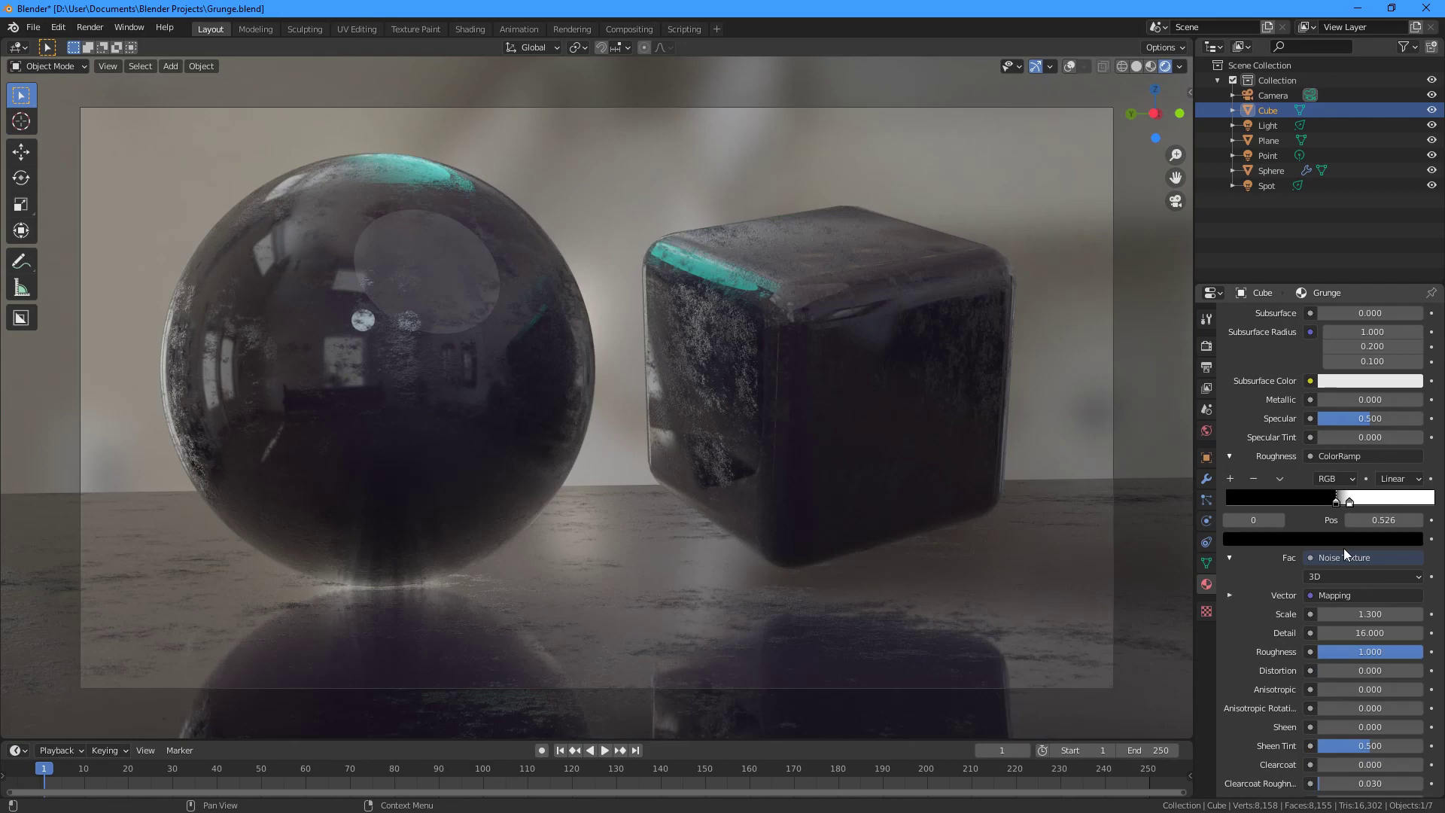